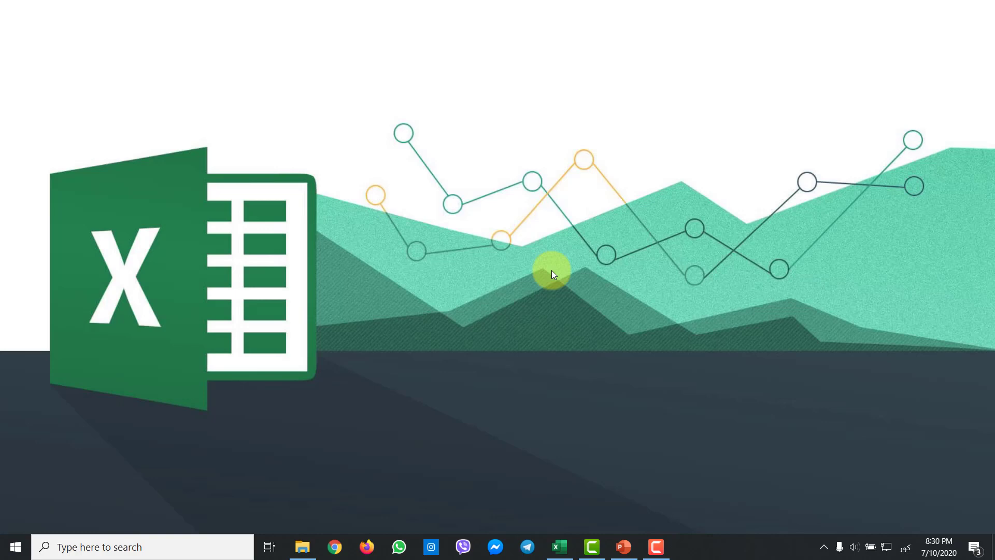
Show the Contents slide in PowerPoint, then switch to the Book1.xlsx workbook in Excel
click(623, 547)
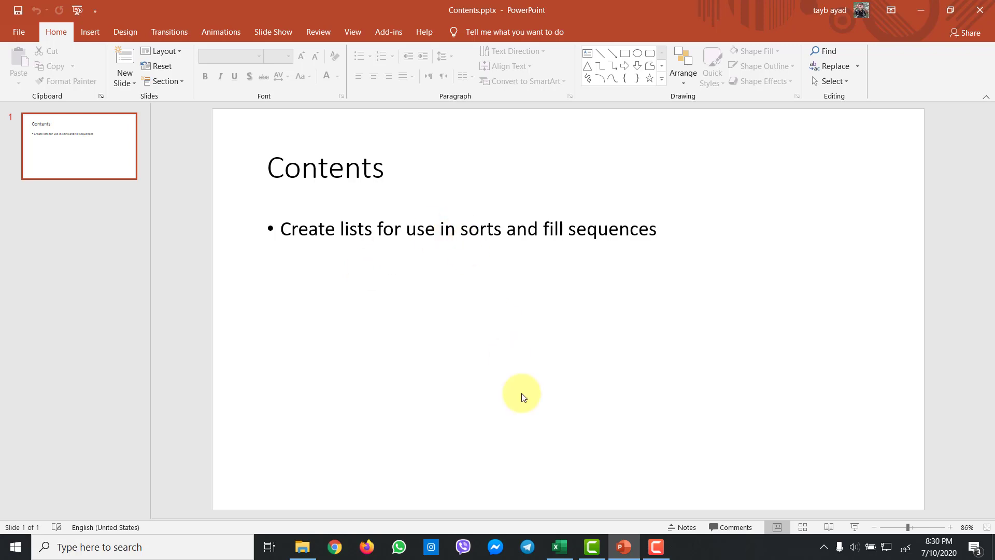
click(560, 547)
AutoFill column A from Sun down to row 11, with Sun–Wed repeating after Sat
click(167, 212)
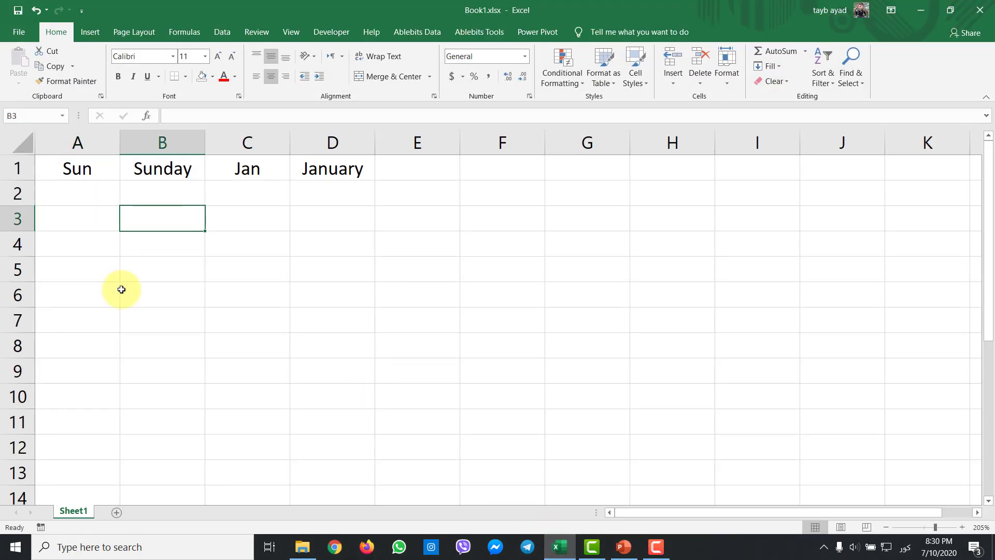
click(85, 175)
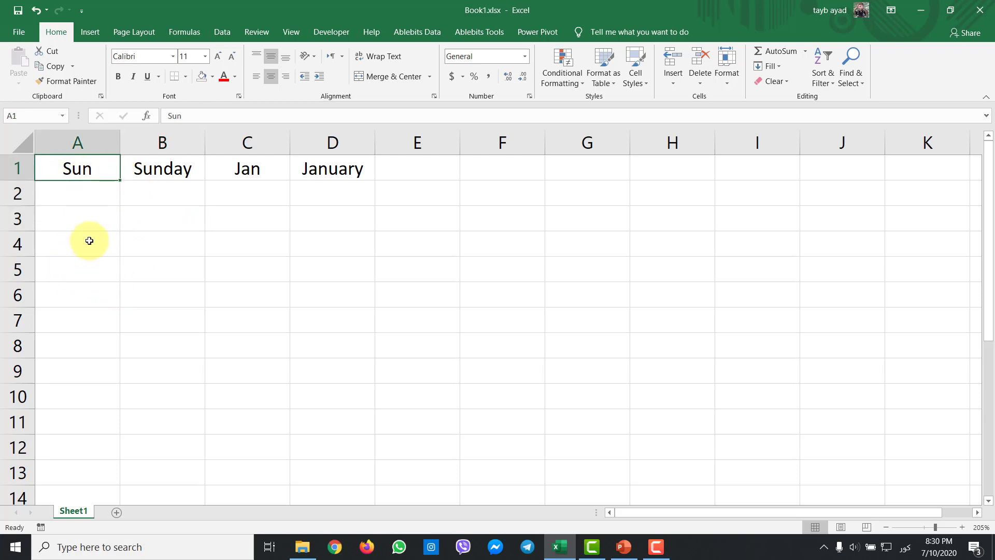
drag(119, 181, 117, 300)
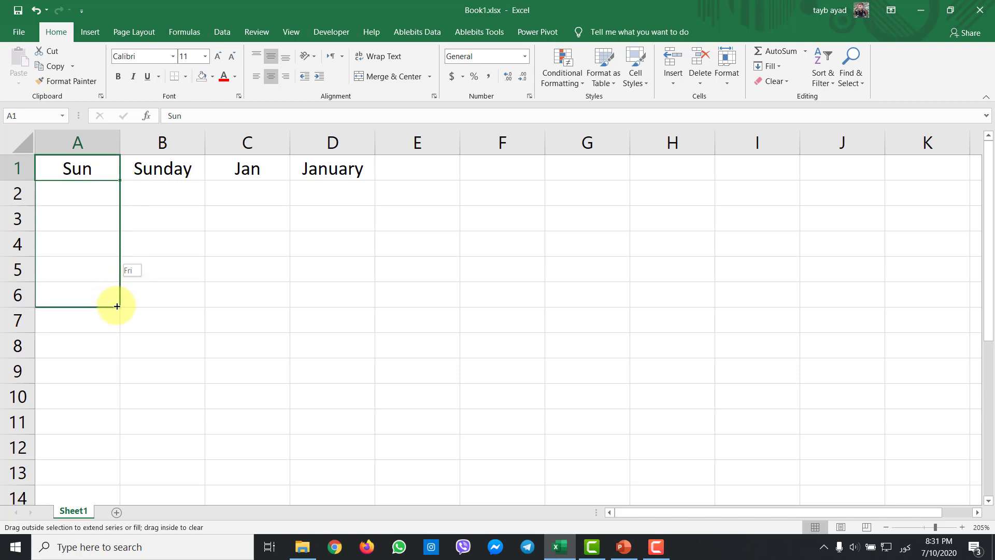
drag(117, 307, 115, 330)
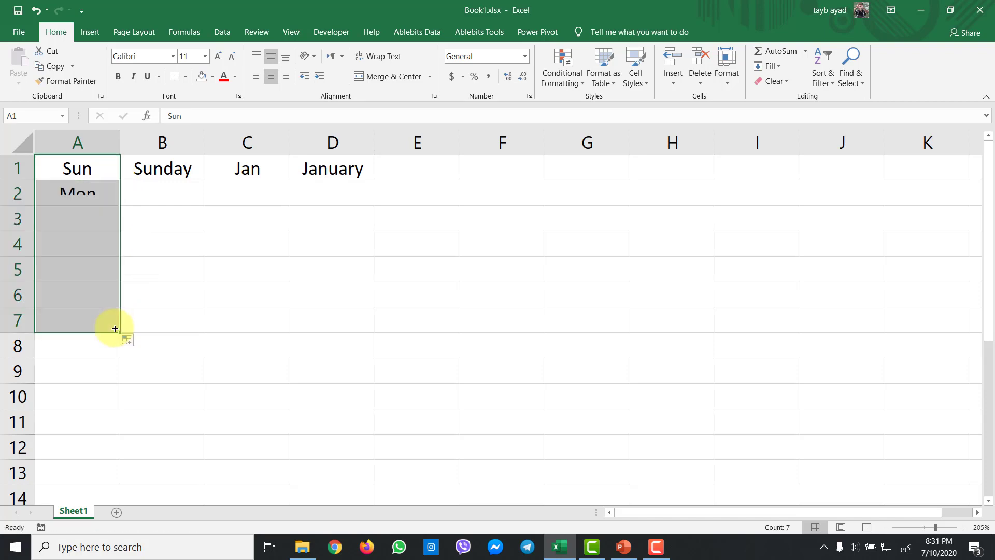
click(82, 197)
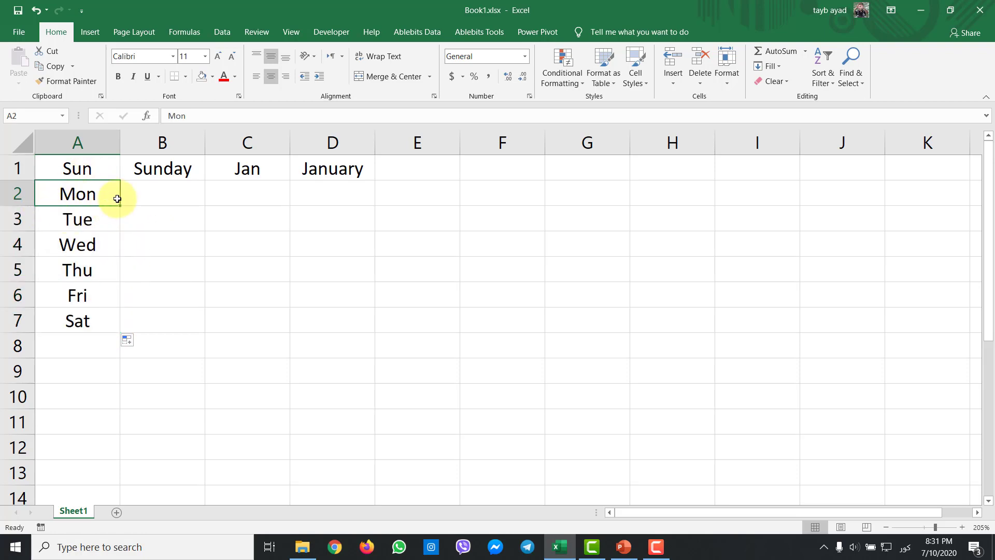
click(85, 325)
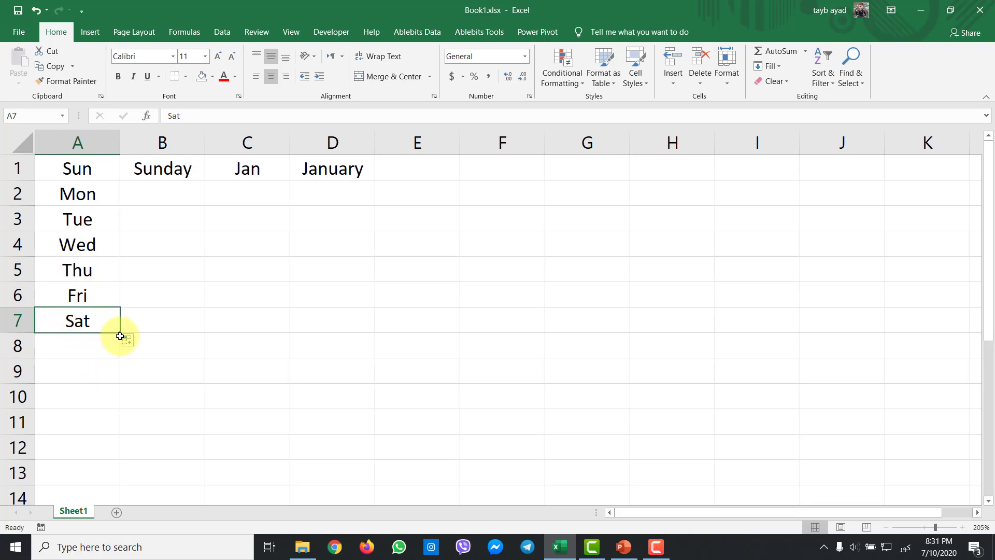
drag(120, 333, 112, 440)
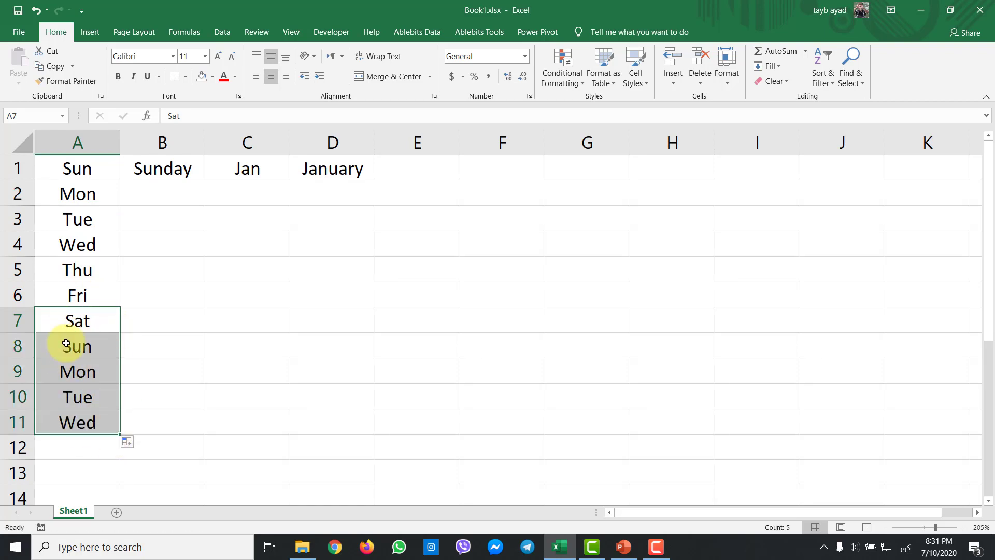
click(78, 344)
click(81, 377)
click(79, 398)
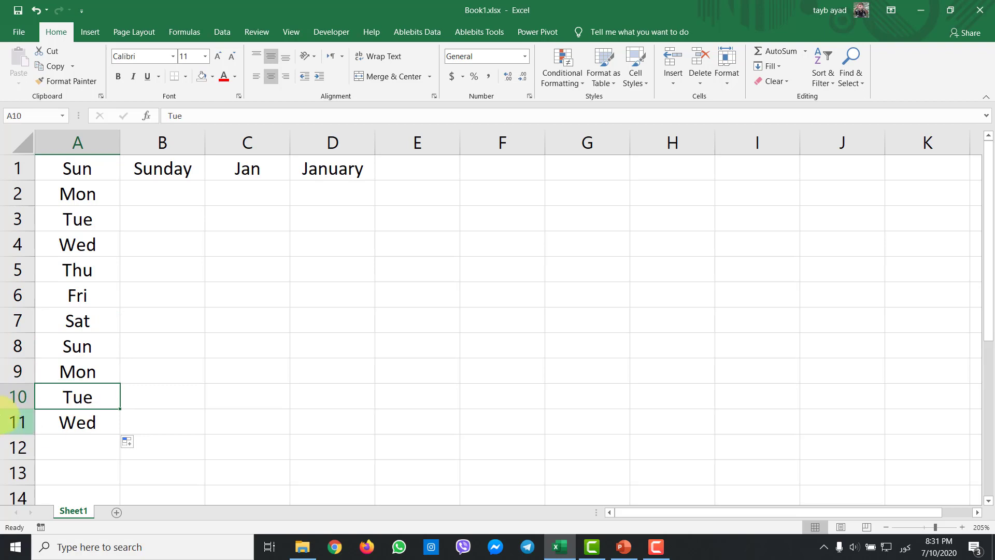
Fill Sunday, Jan and January down columns B, C and D to row 11
click(140, 174)
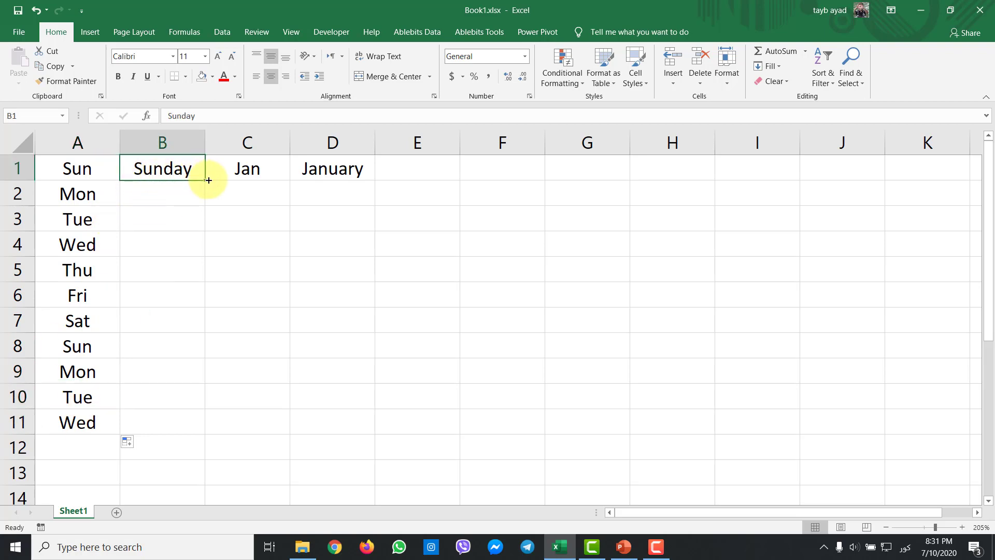
drag(206, 180, 191, 420)
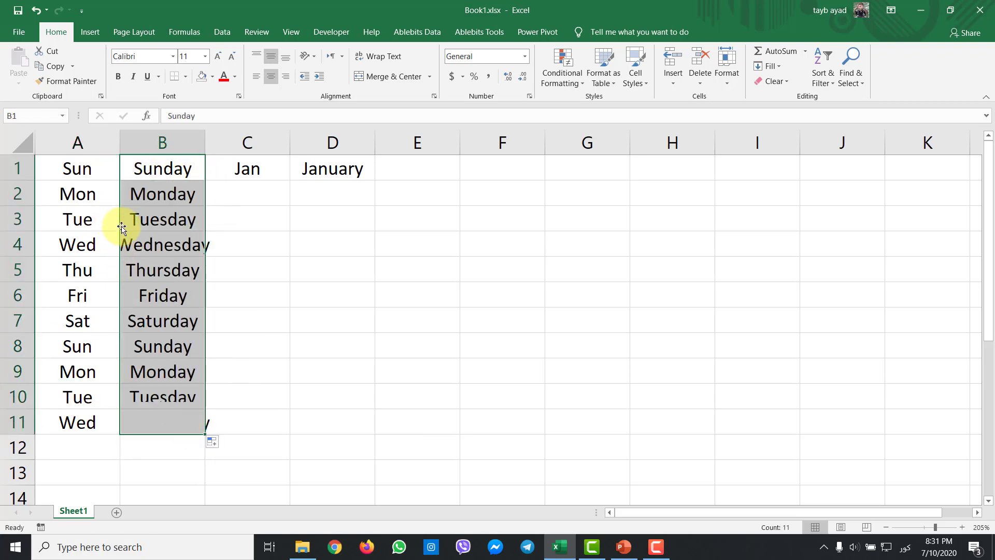
click(150, 194)
click(261, 165)
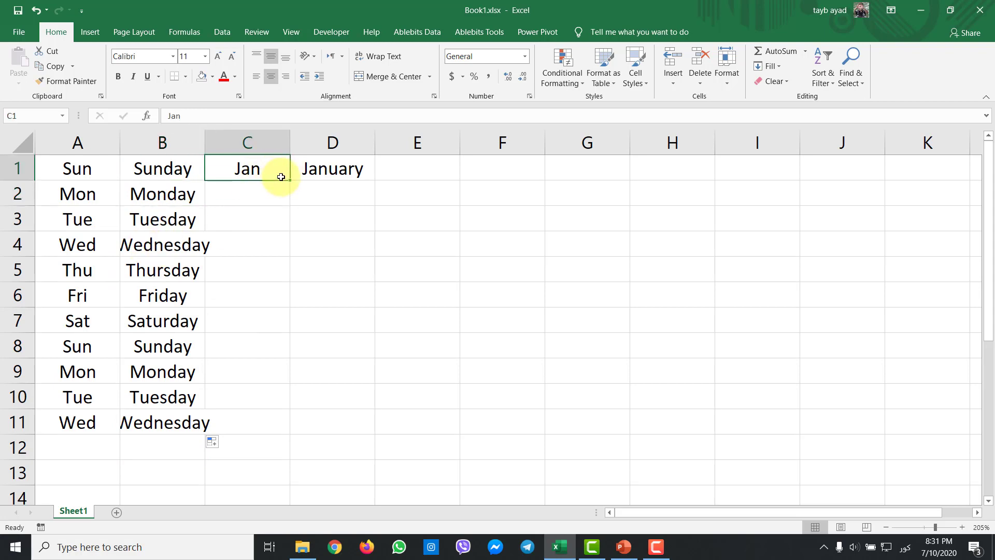
drag(291, 180, 271, 422)
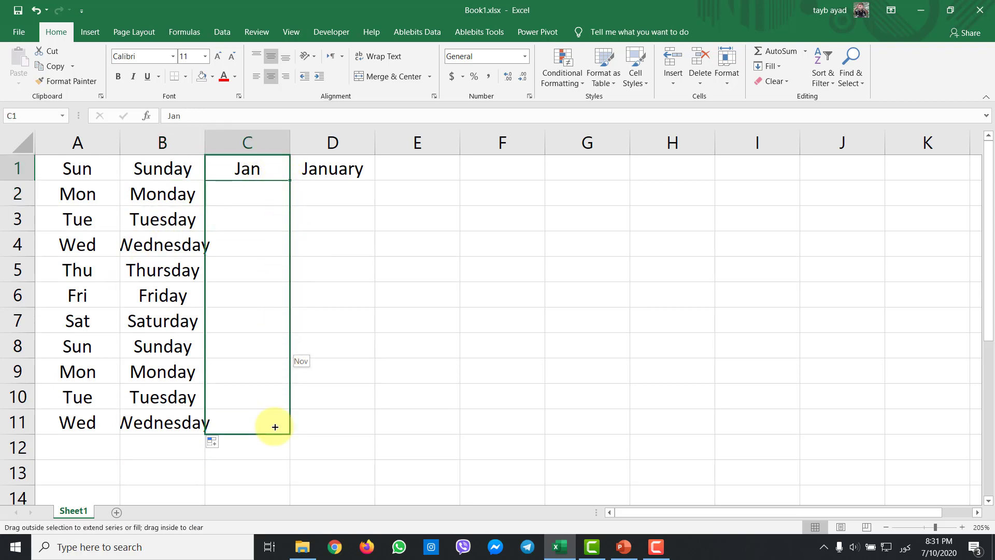
drag(264, 209, 249, 195)
click(333, 171)
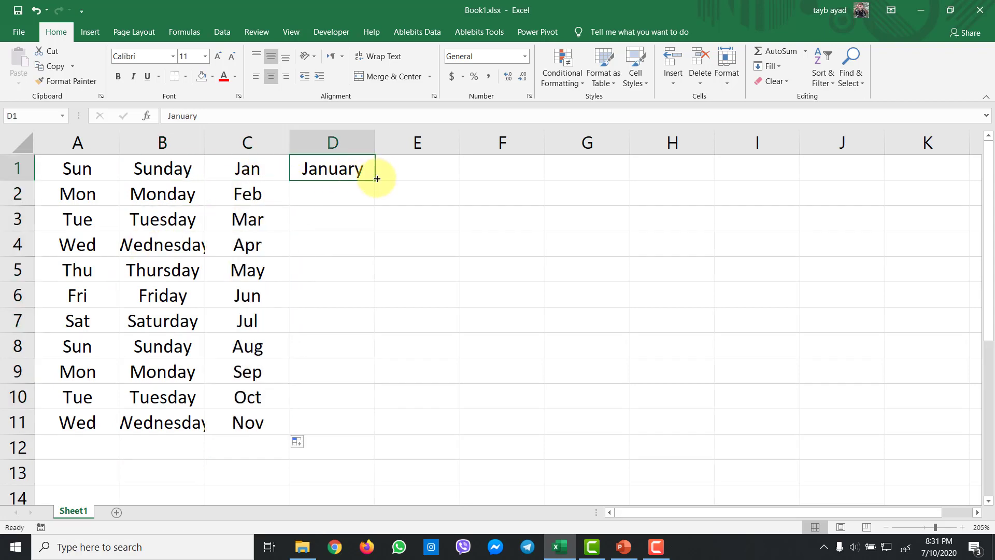
drag(375, 180, 355, 424)
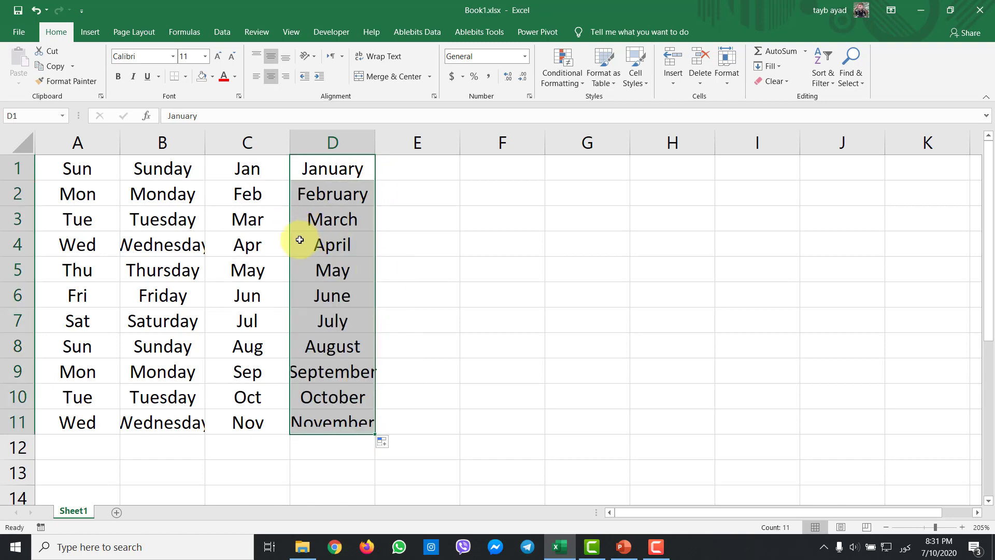
click(306, 221)
Select the filled range A2:E11, then clear the selection
click(410, 193)
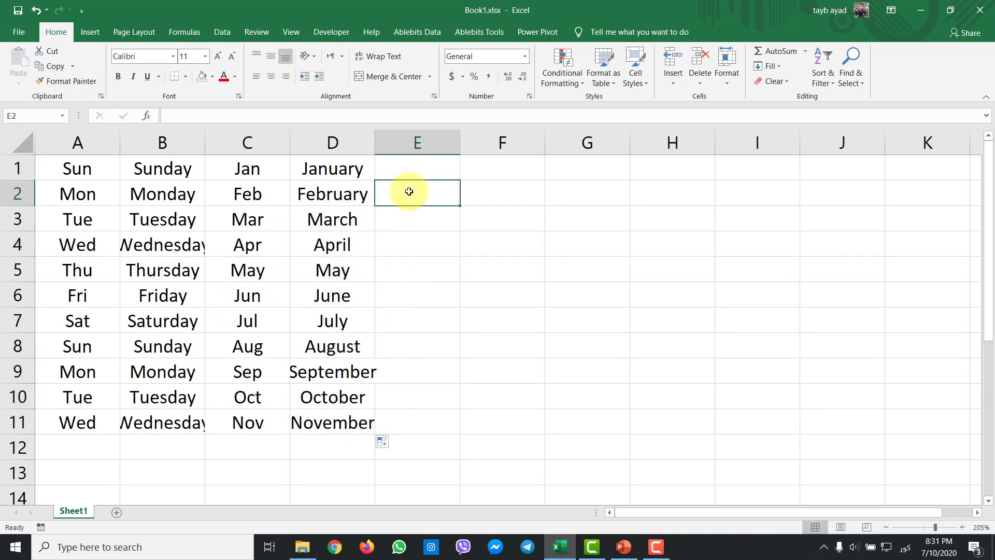
drag(421, 186, 78, 415)
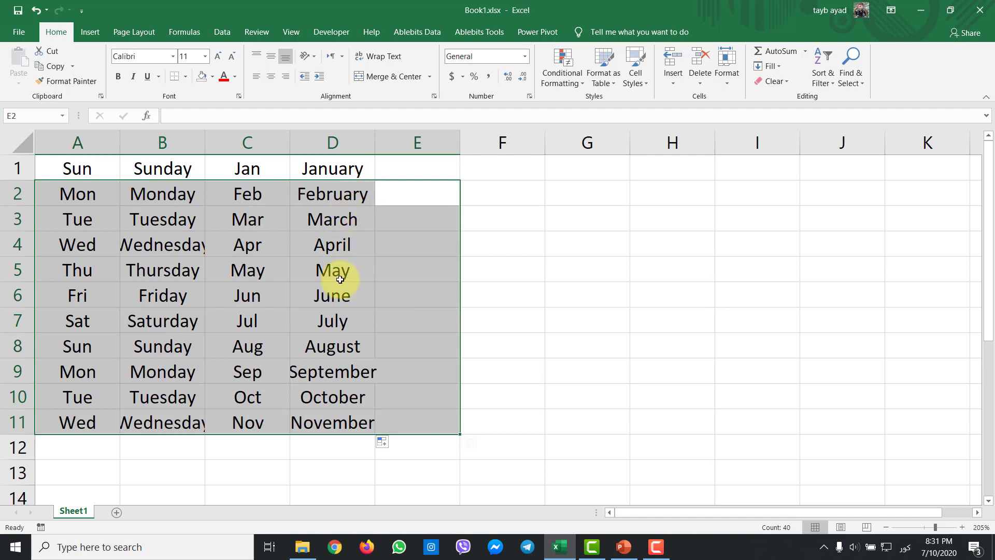
click(398, 239)
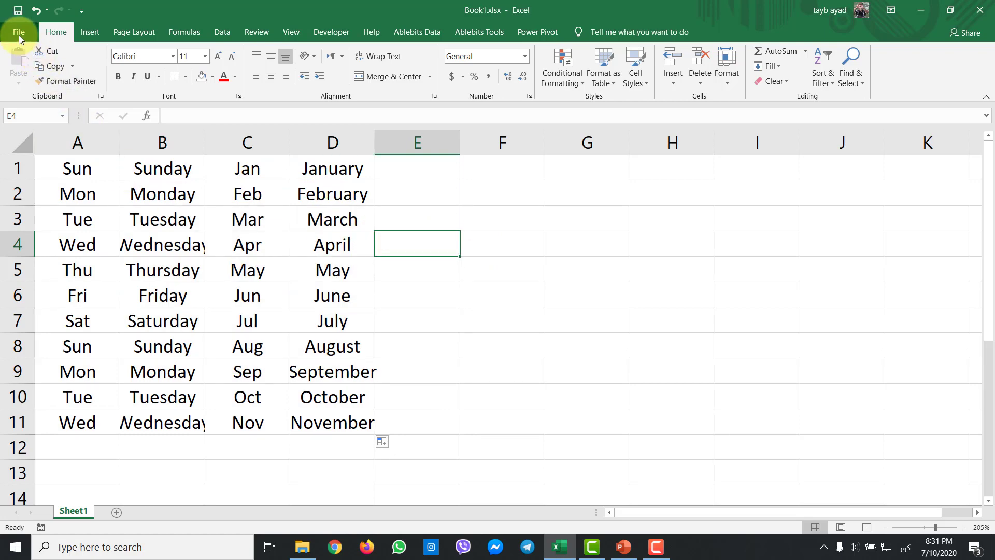
Open File > Options > Advanced and scroll down to the General section's Edit Custom Lists
click(19, 33)
click(45, 516)
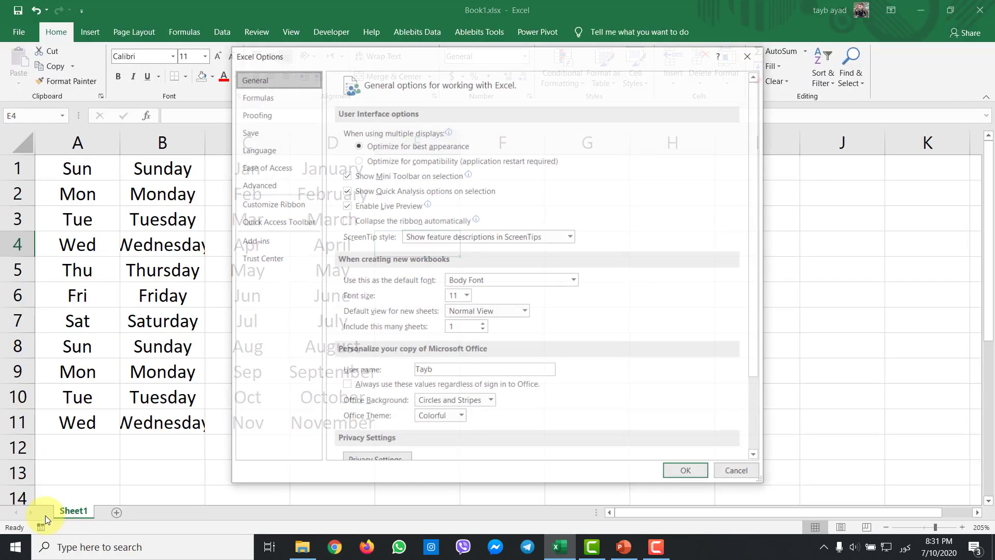
click(268, 185)
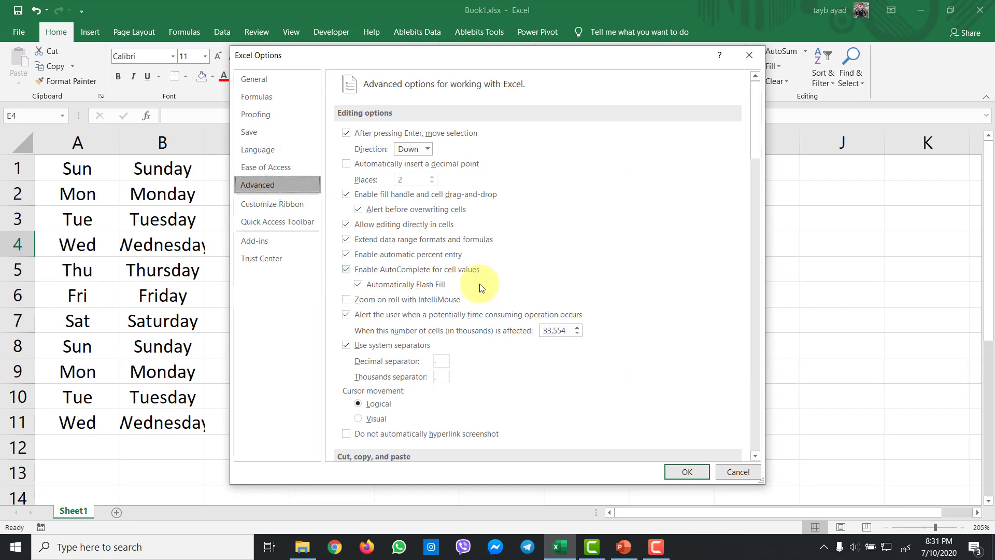
scroll(485, 288, down, 8)
scroll(485, 288, down, 3)
scroll(485, 288, down, 2)
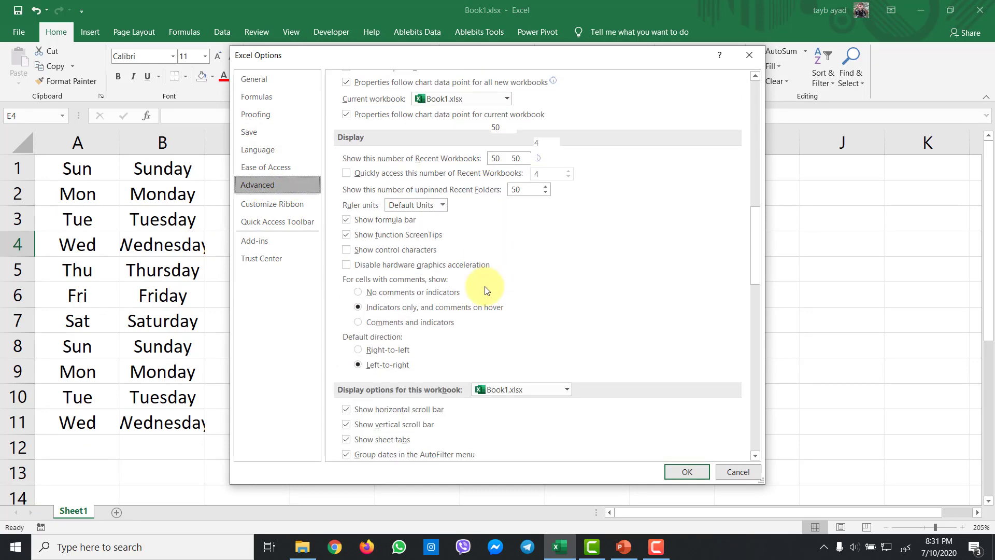
scroll(485, 288, down, 5)
scroll(477, 286, down, 4)
scroll(471, 285, down, 3)
scroll(466, 282, down, 3)
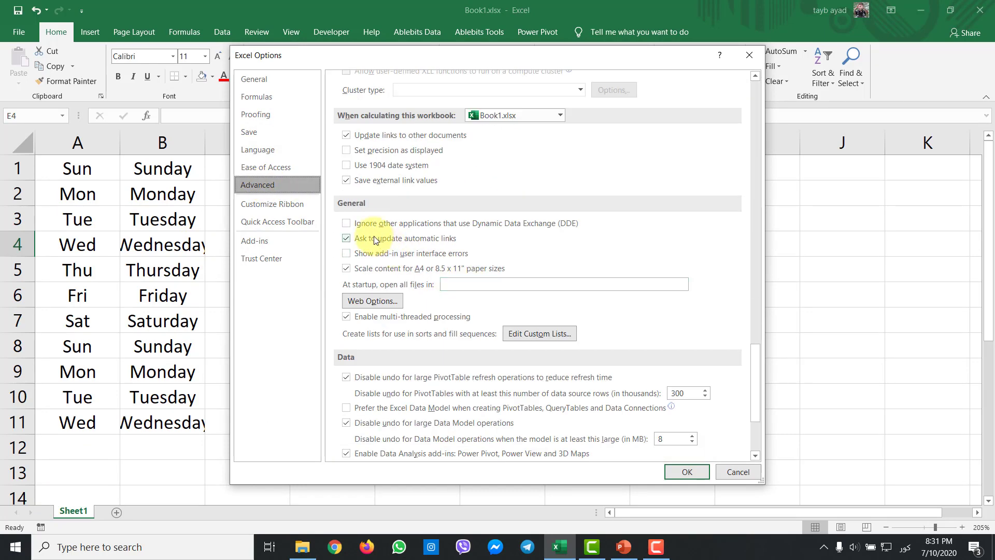
In Edit Custom Lists, delete the old Kurdish weekday list and confirm
click(538, 337)
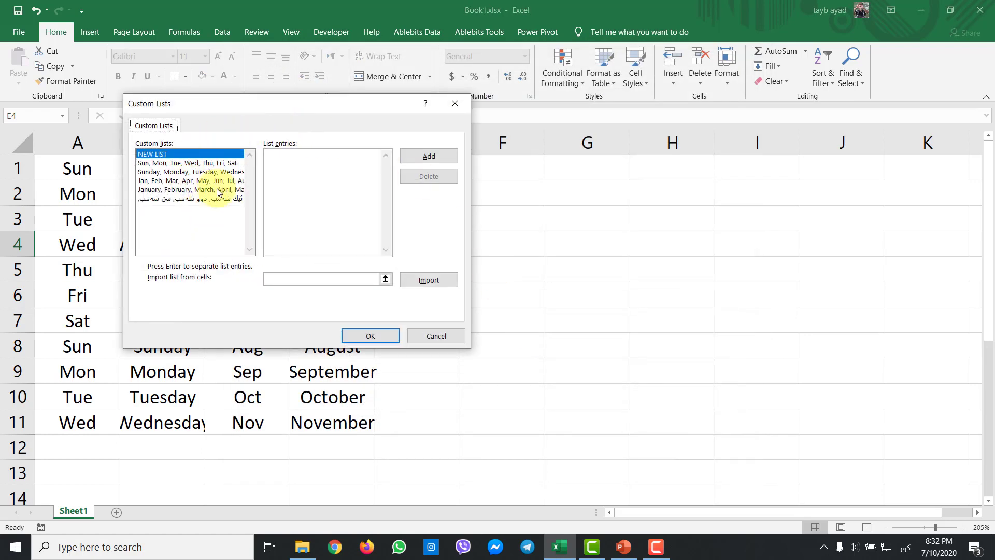
click(217, 199)
click(428, 177)
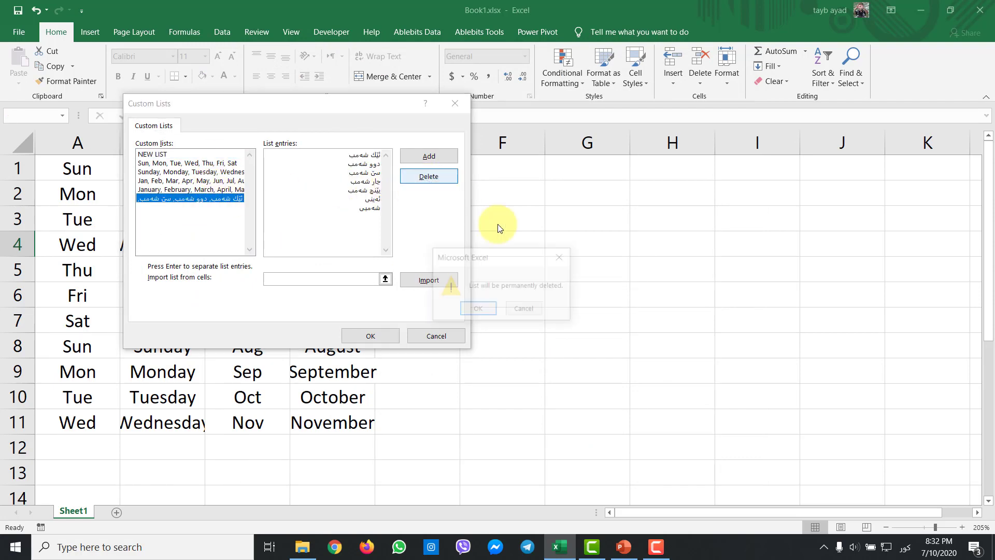
click(475, 310)
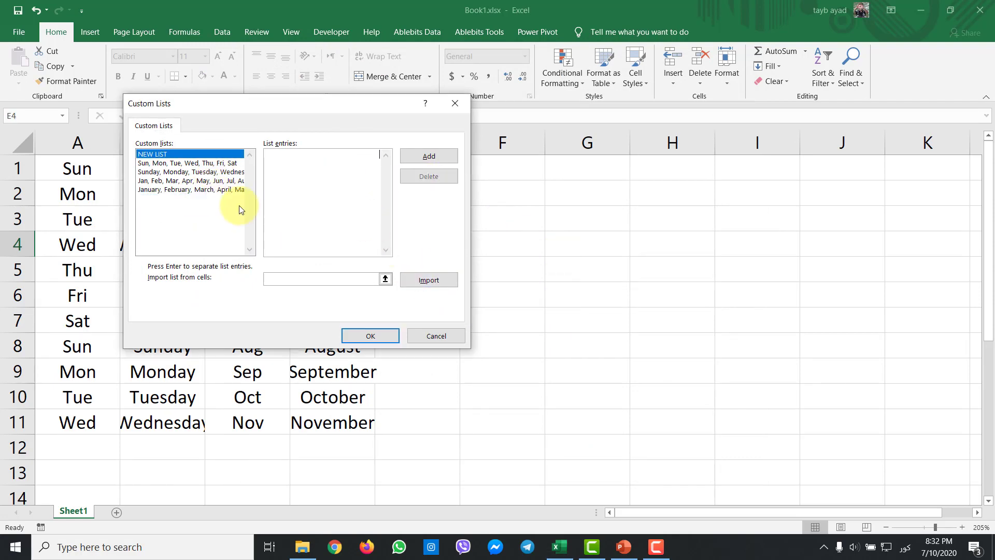
Browse the built-in day and month lists and move the Custom Lists dialog right
click(197, 163)
click(196, 172)
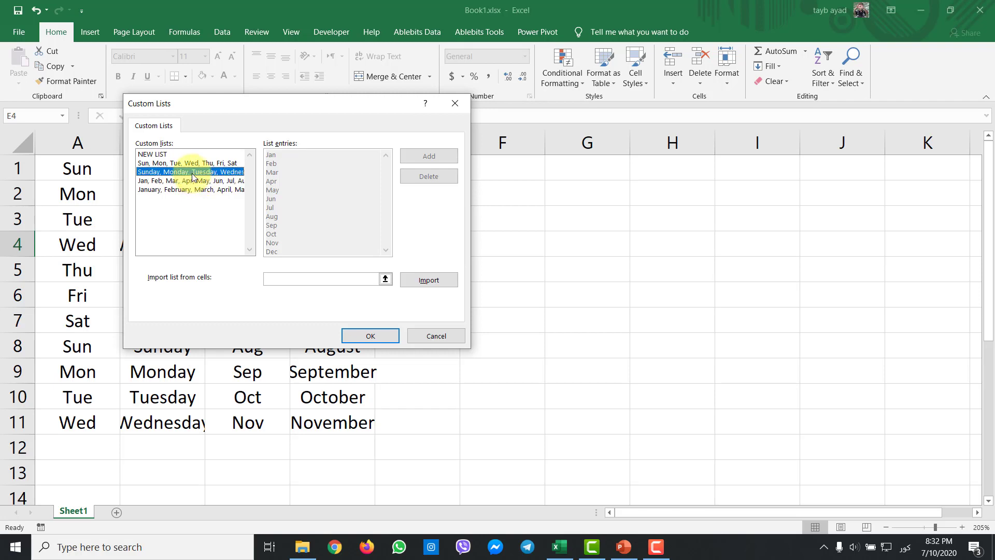
click(197, 189)
drag(217, 121, 538, 162)
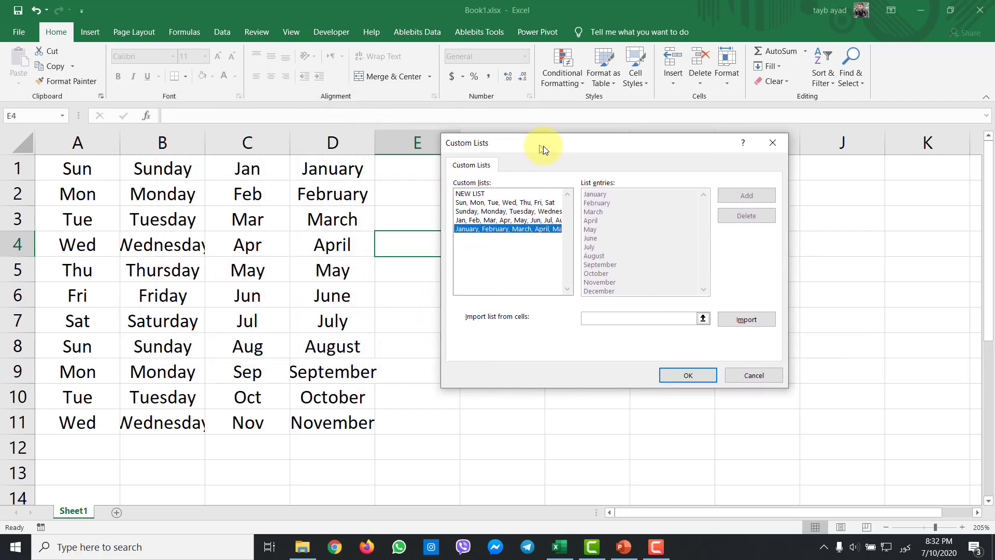
Add a NEW LIST of the seven Kurdish weekday names, OK both dialogs, and select H1
click(486, 196)
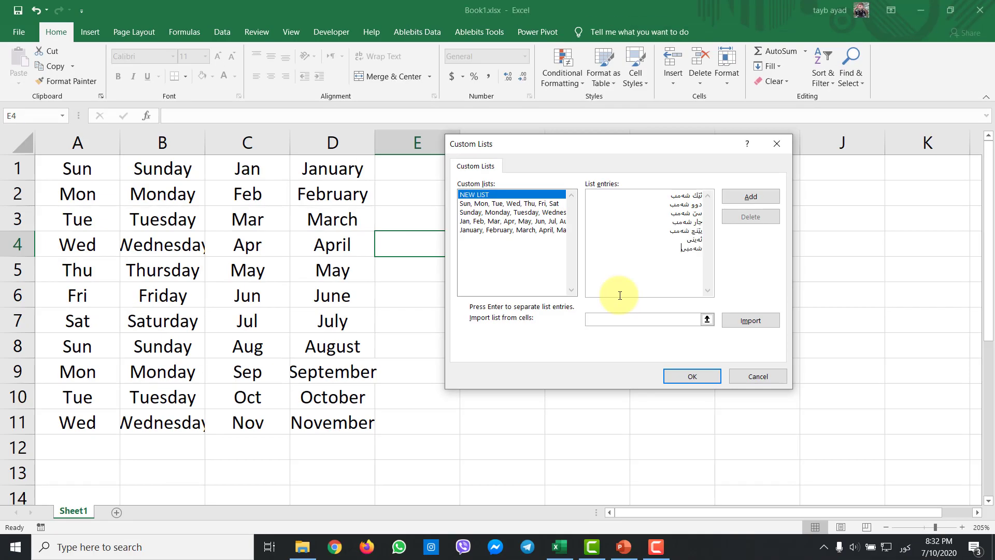
click(769, 200)
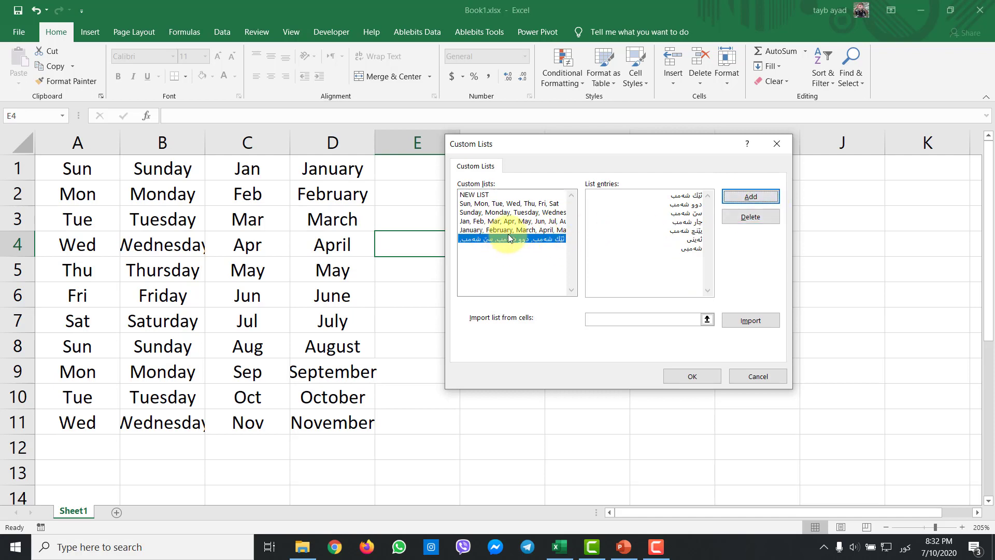
click(684, 378)
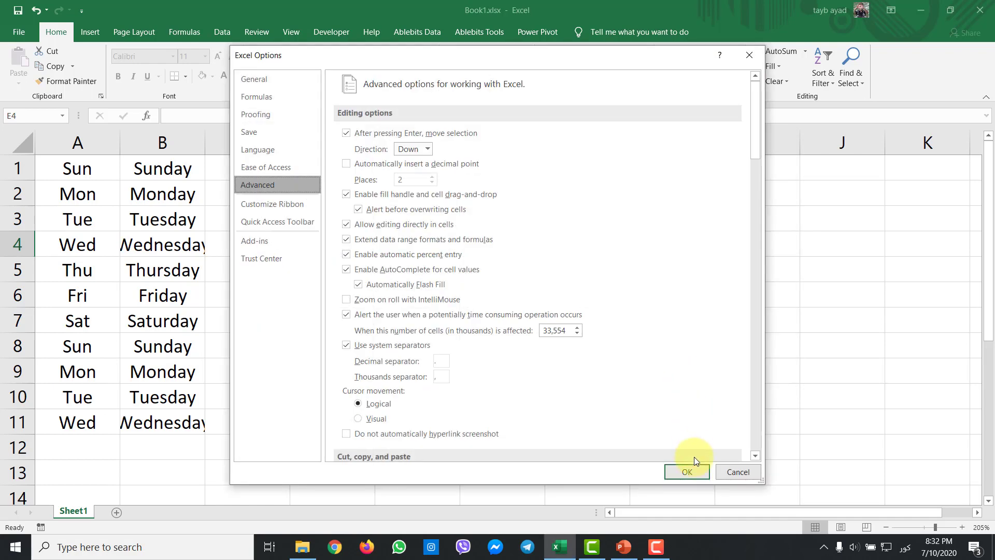
click(696, 471)
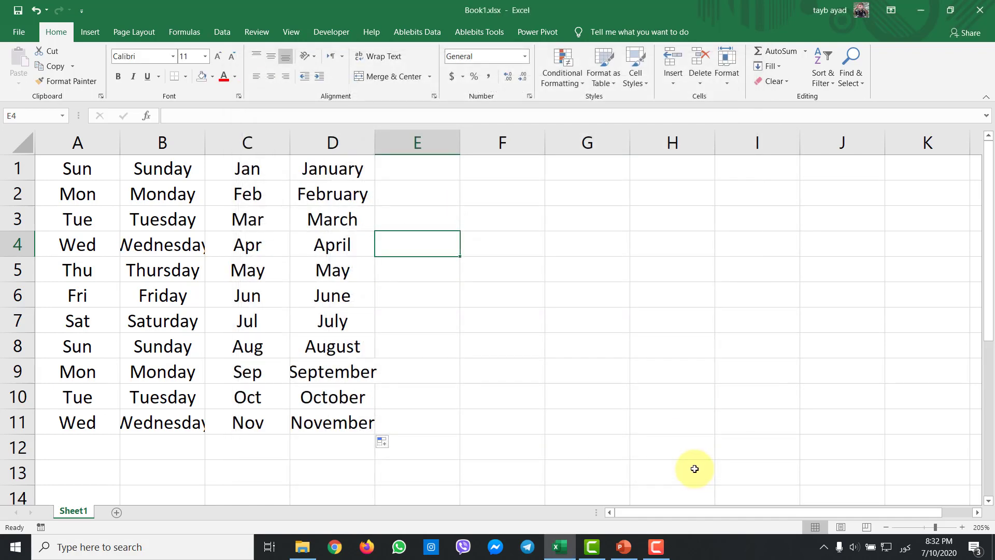
click(658, 175)
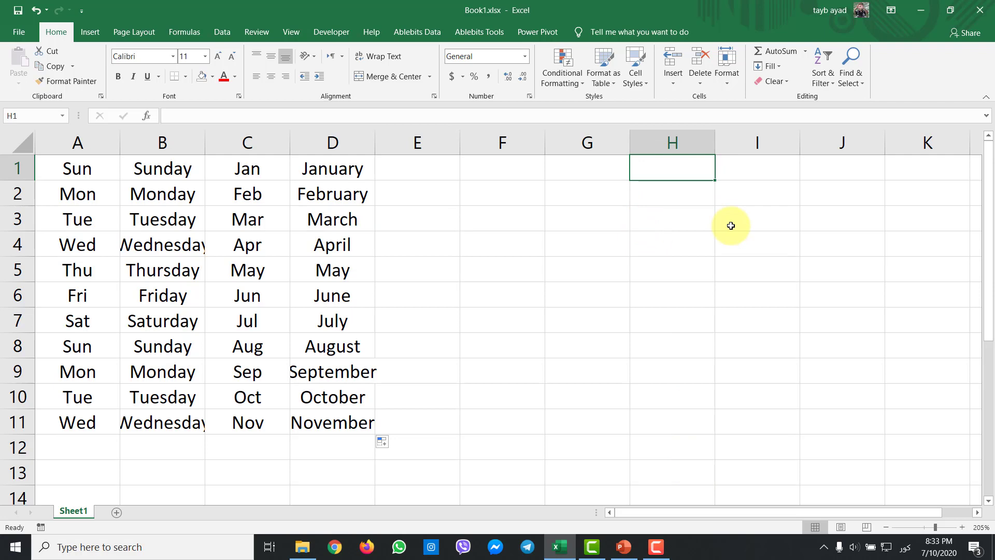
Enter دوو شەمب in H1 and fill the Kurdish weekday series down to H11
text(دوو ش)
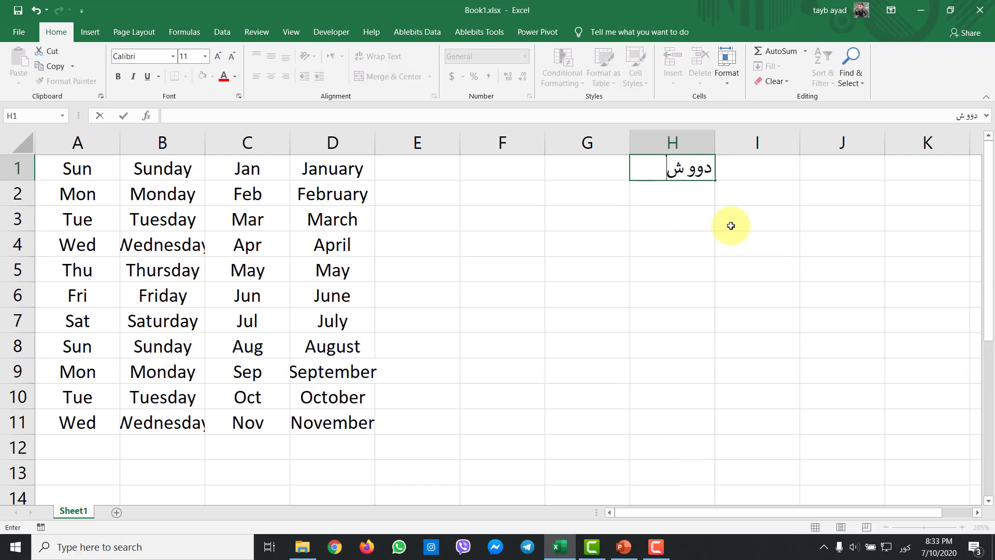
text(ەمب)
key(Return)
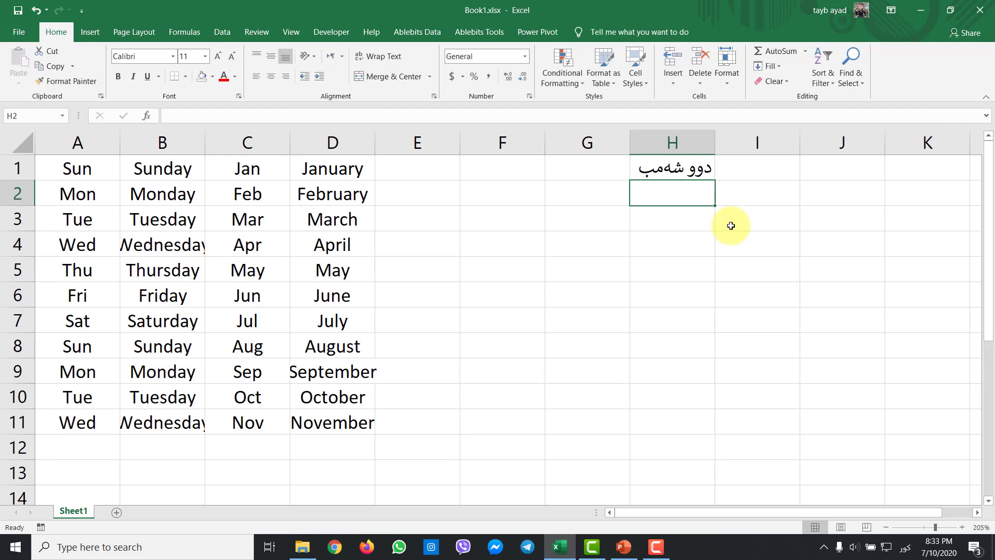
click(695, 171)
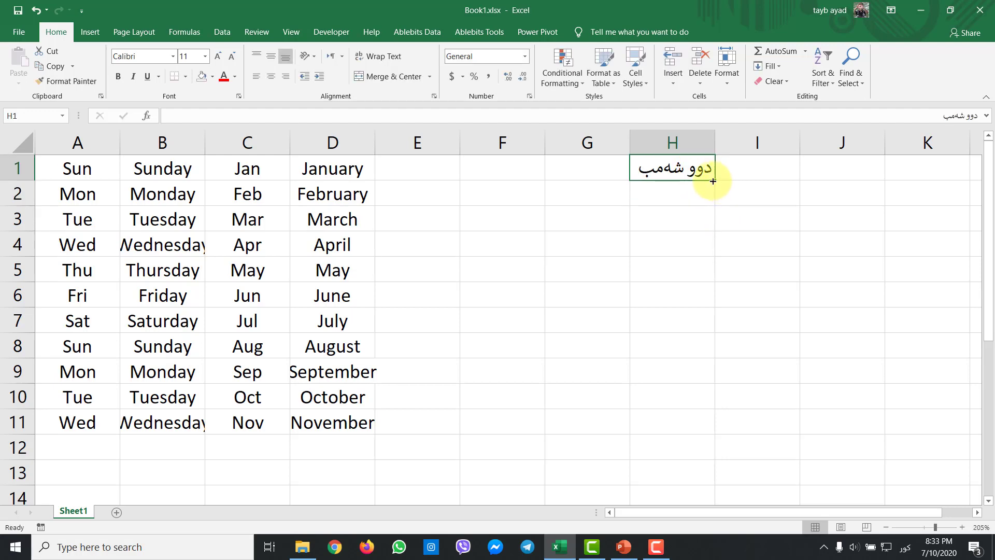
drag(713, 181, 716, 423)
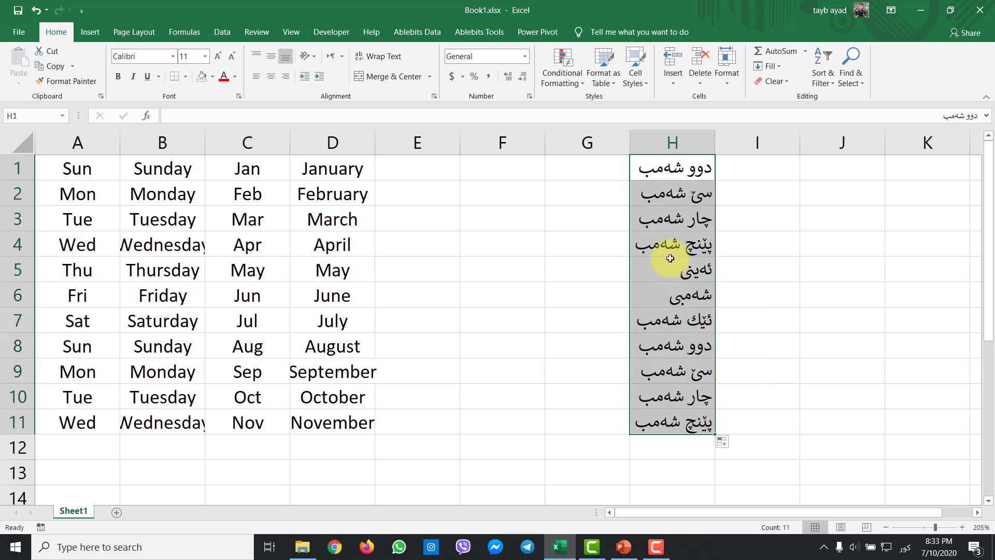
click(694, 194)
click(694, 218)
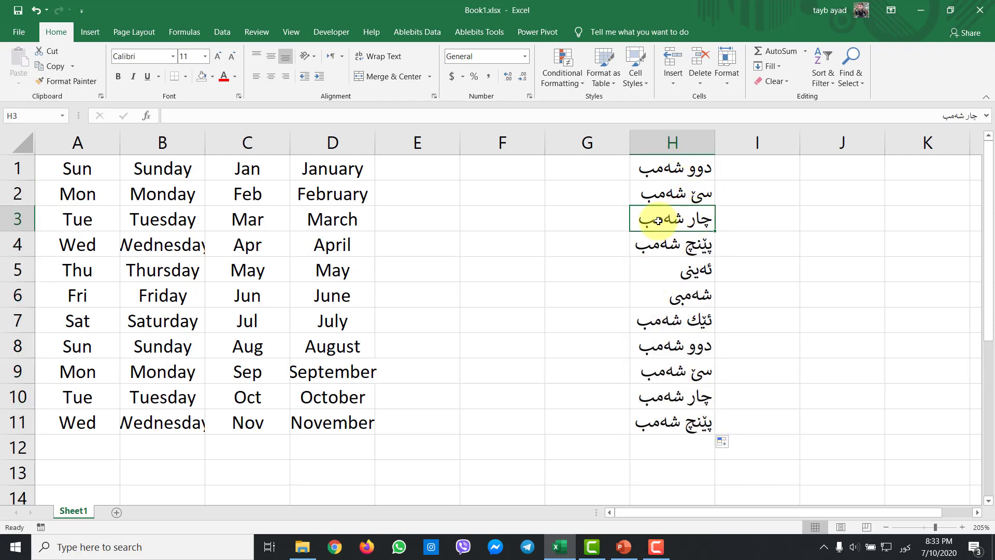
Enter شەمبی in K2 and fill the following Kurdish weekdays down through K7
click(943, 196)
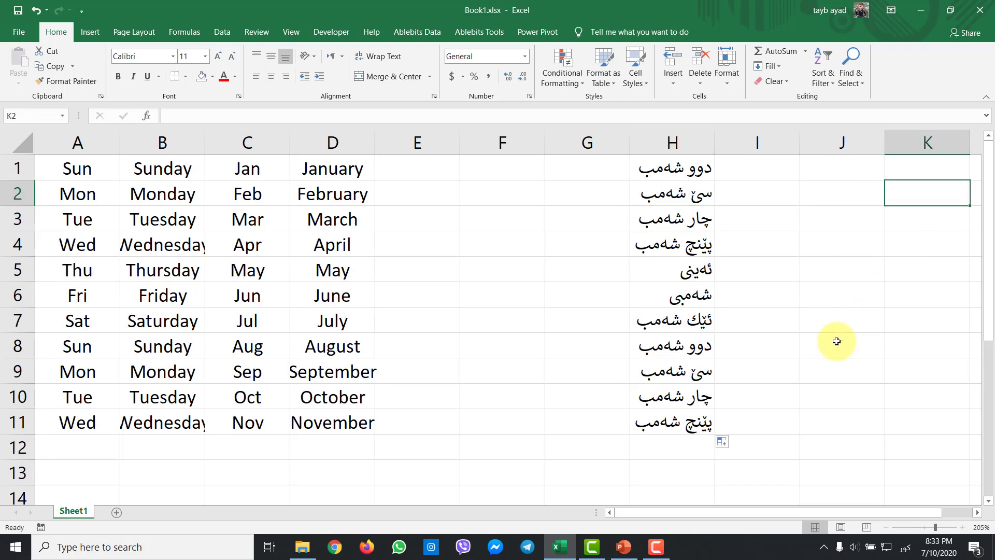
text(شەمبی)
key(Return)
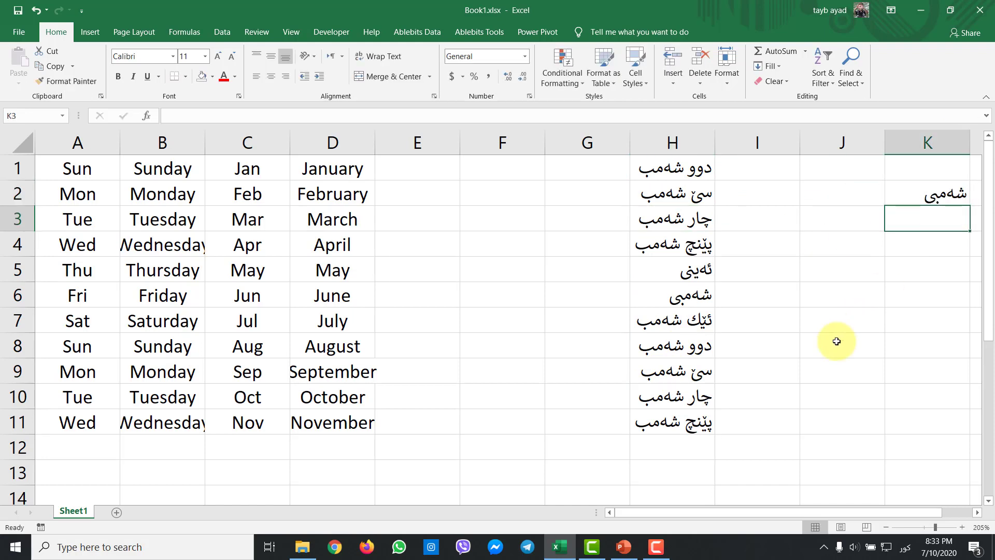
click(943, 192)
drag(972, 204, 968, 390)
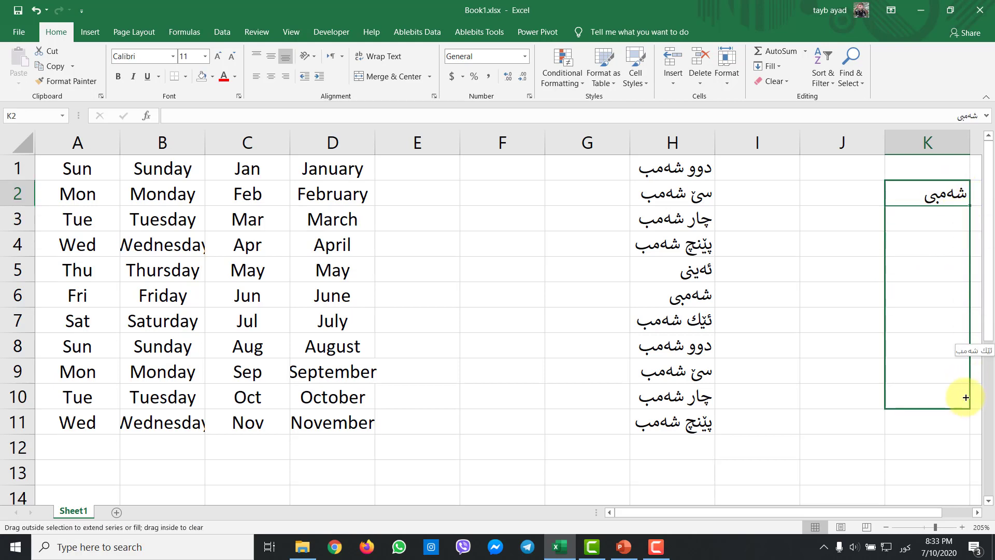
drag(968, 390, 951, 332)
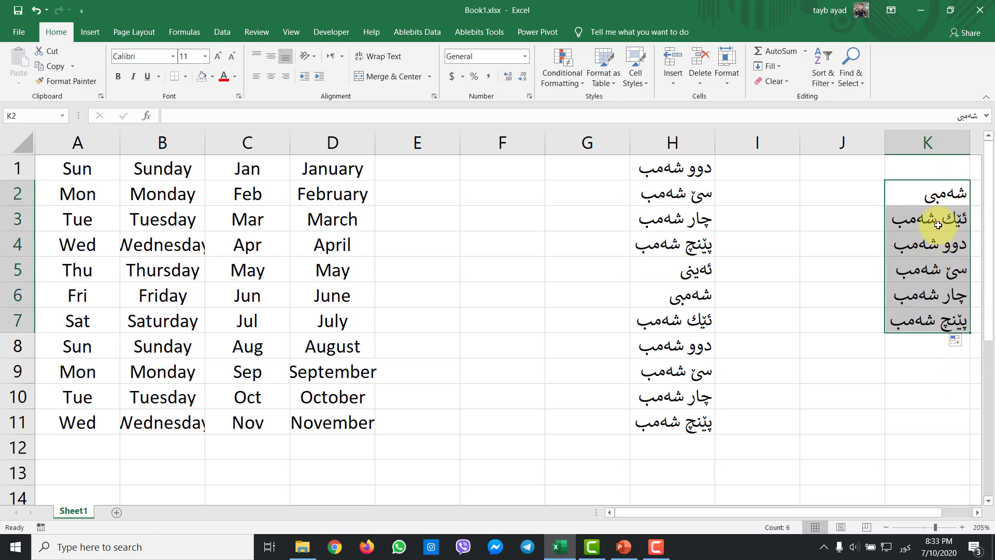
click(852, 248)
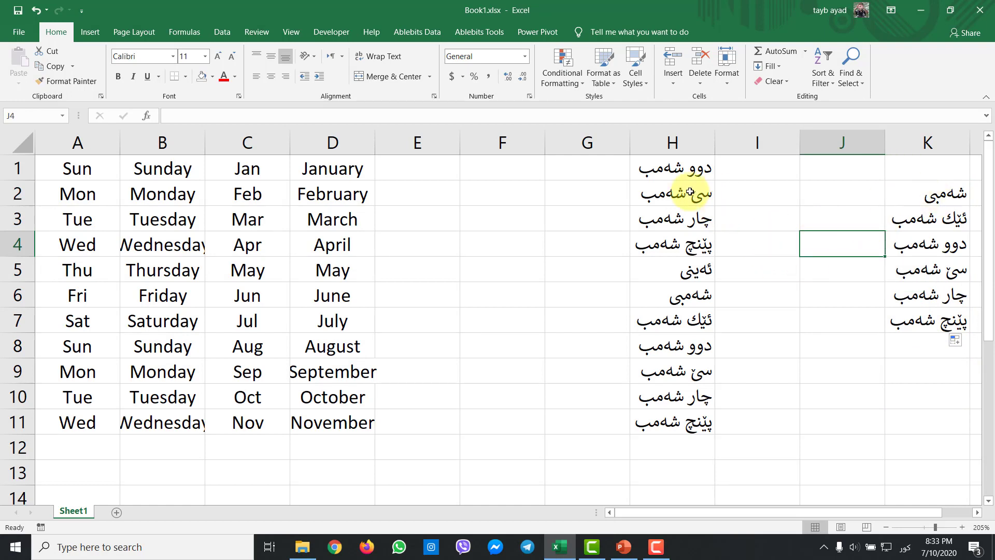
Open File > Options > Advanced and scroll down to the General section
click(819, 220)
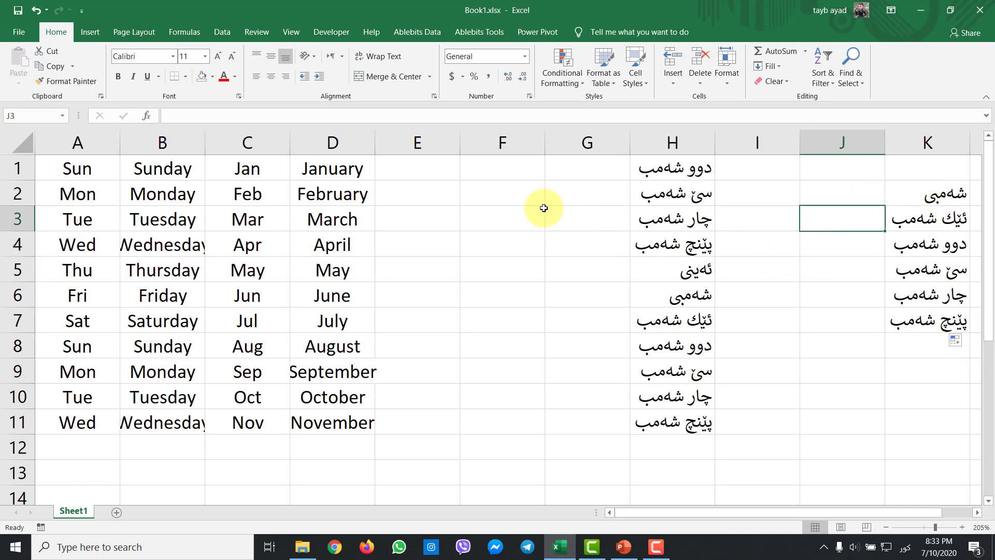
click(23, 35)
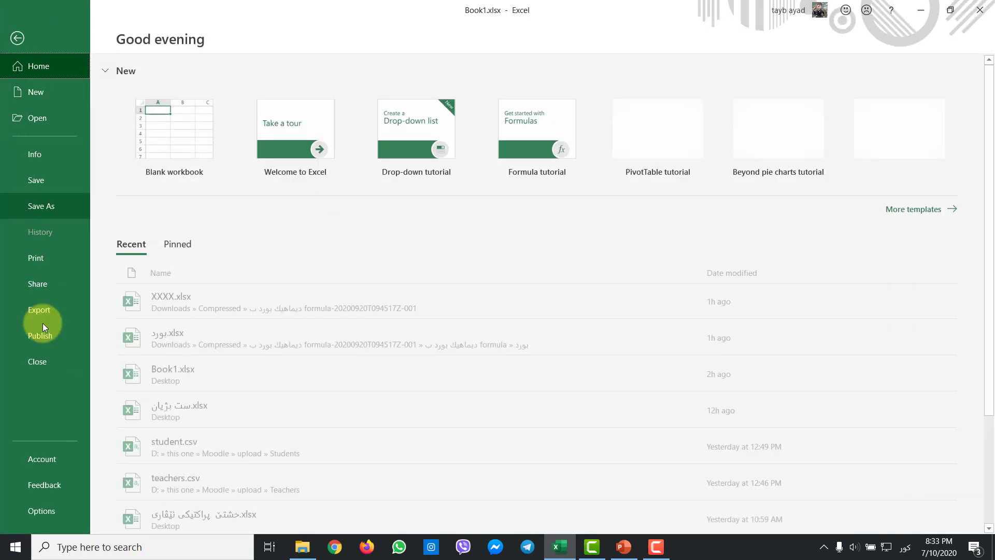
click(40, 509)
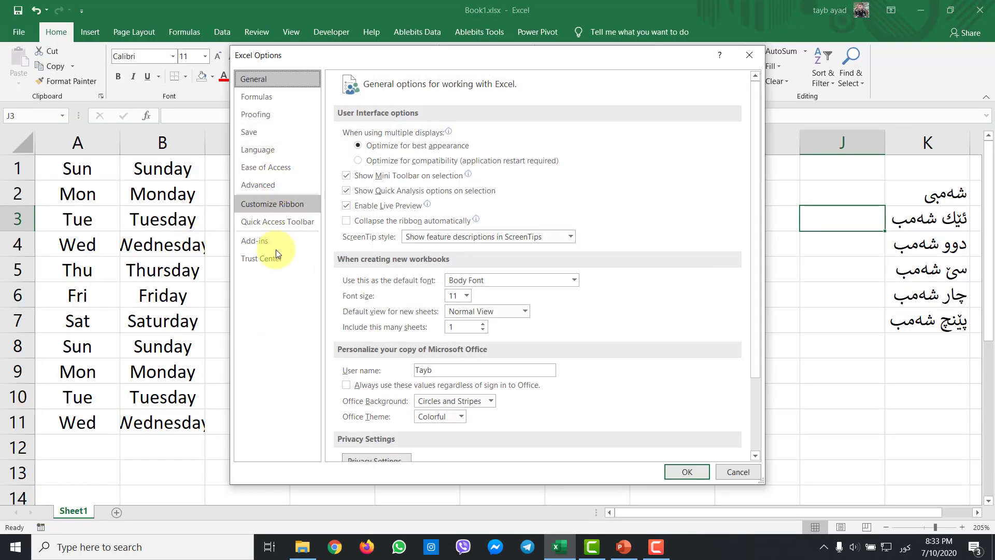
click(264, 187)
scroll(393, 353, down, 4)
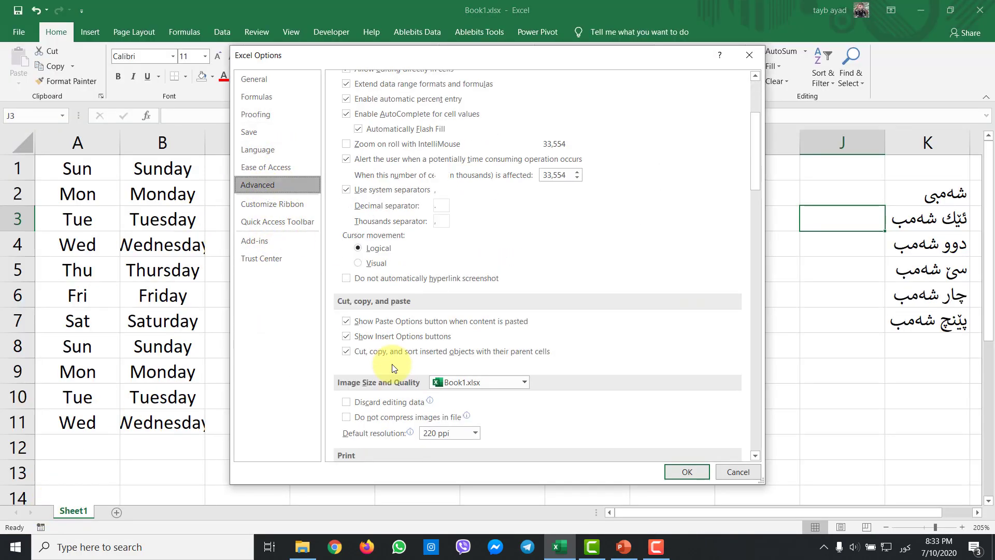
scroll(391, 363, down, 5)
scroll(391, 362, down, 5)
scroll(389, 358, down, 4)
scroll(390, 358, down, 5)
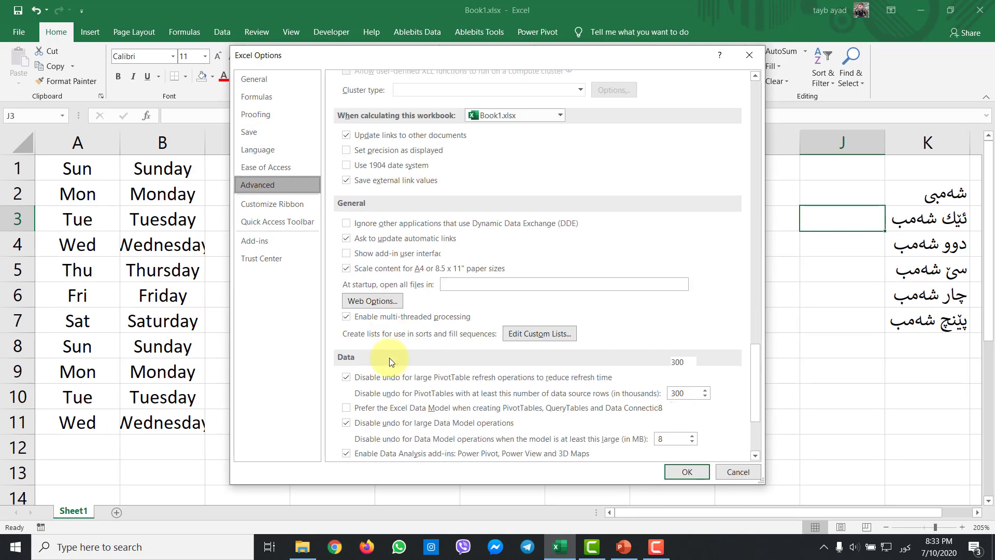
scroll(394, 290, down, 3)
In Edit Custom Lists, delete the saved Kurdish weekday list and confirm
click(546, 209)
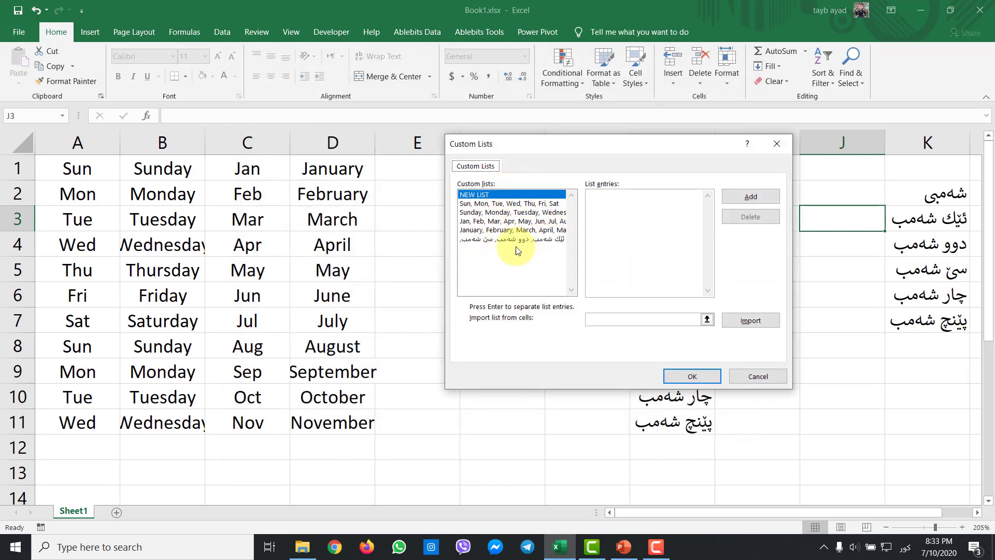
click(511, 240)
click(747, 220)
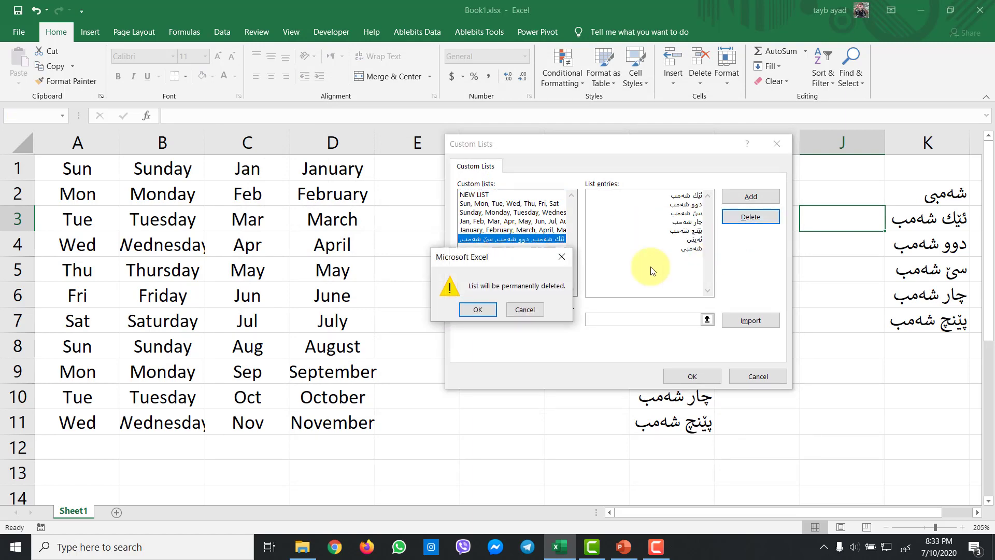
click(478, 311)
Import cells $K$2:$K$7 as a new custom list of six Kurdish weekdays and add it
drag(611, 149, 406, 156)
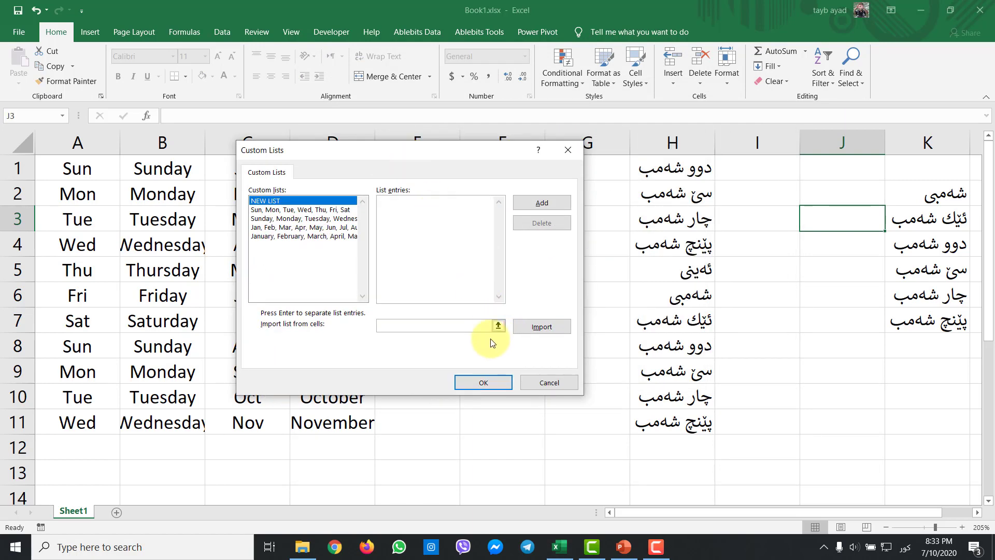
click(465, 327)
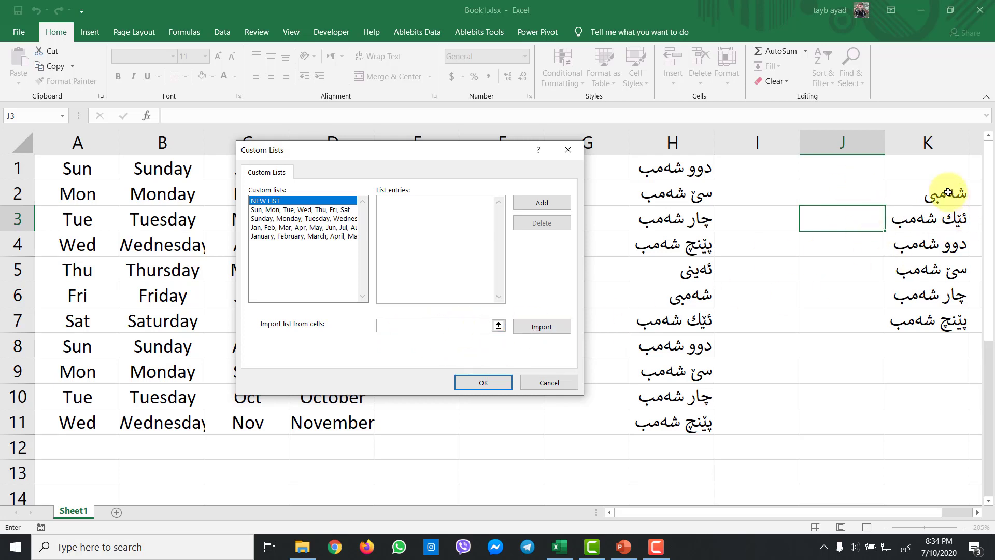
drag(948, 193, 928, 324)
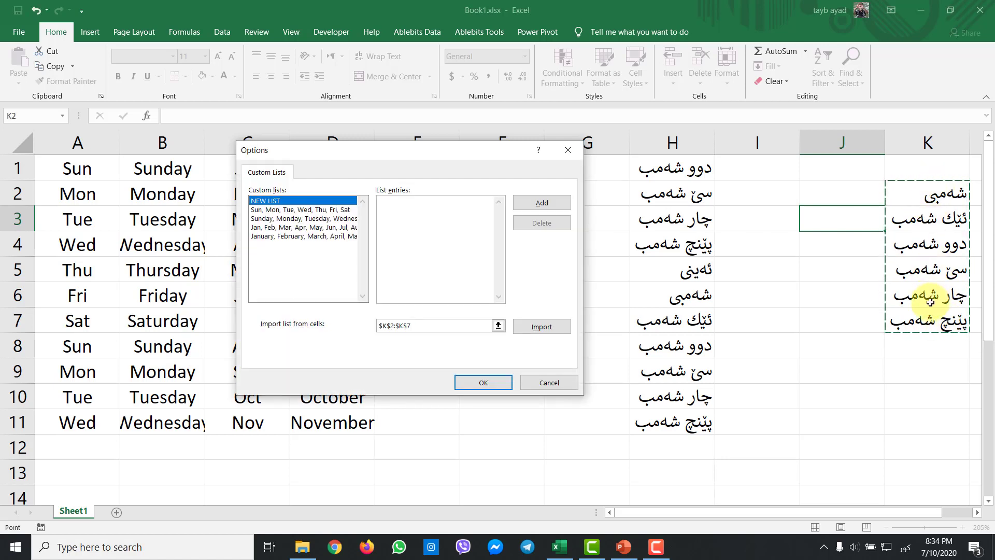
click(446, 211)
click(421, 327)
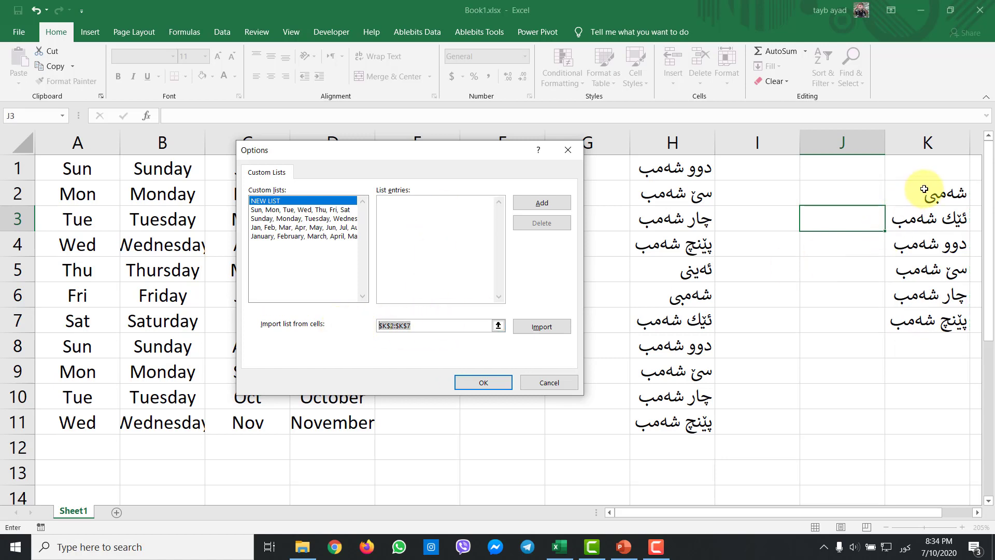
drag(925, 191, 917, 330)
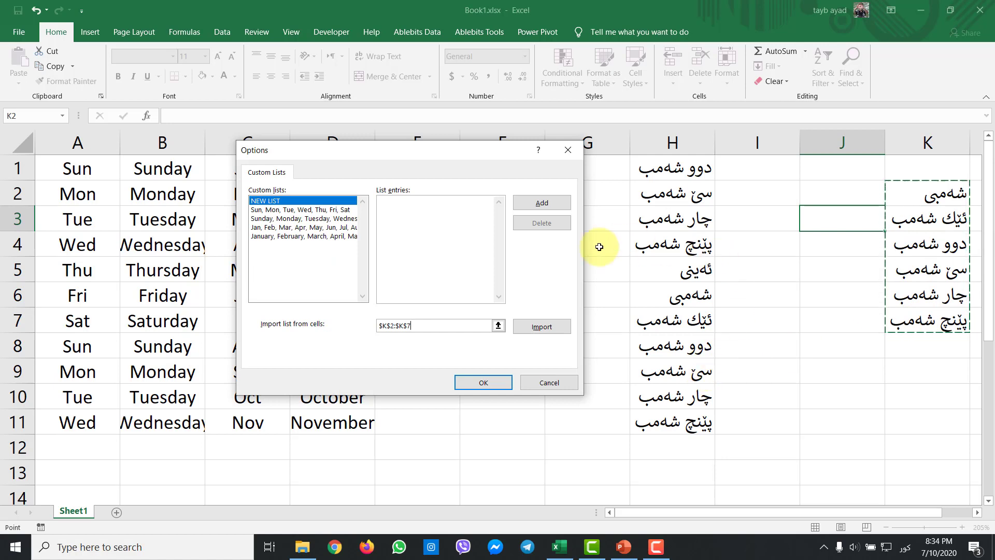
click(552, 328)
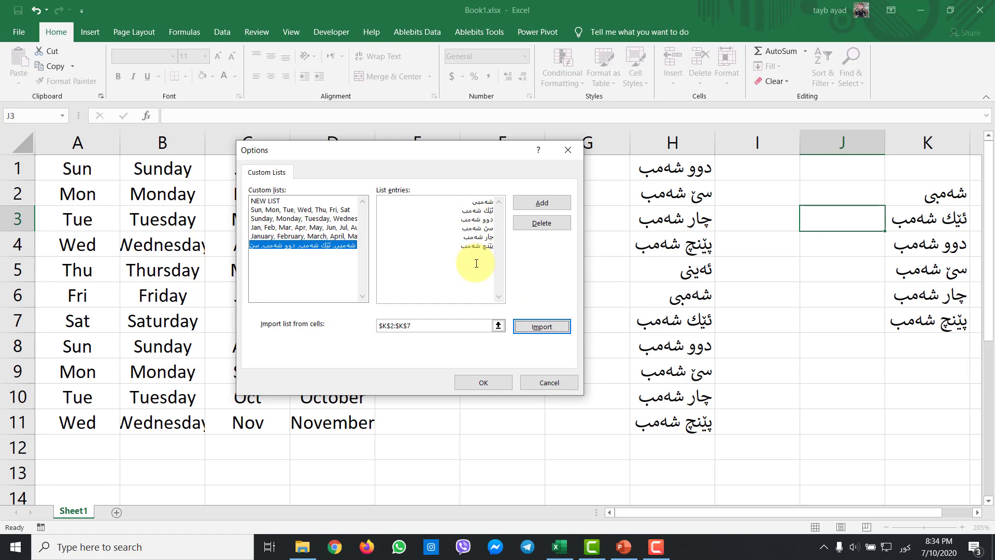
click(527, 204)
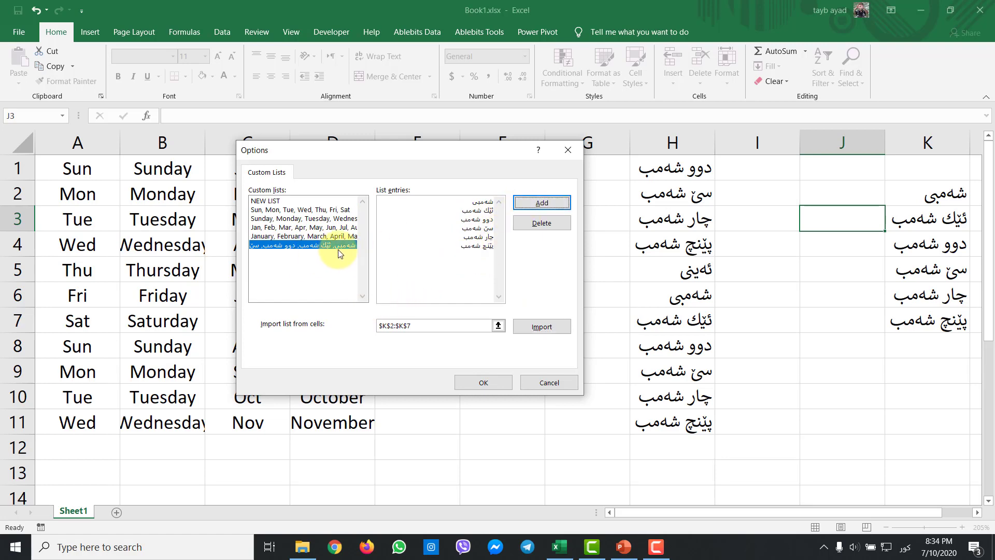
Close the dialogs, enter a Kurdish weekday in J3 and fill the series down to J9
click(484, 385)
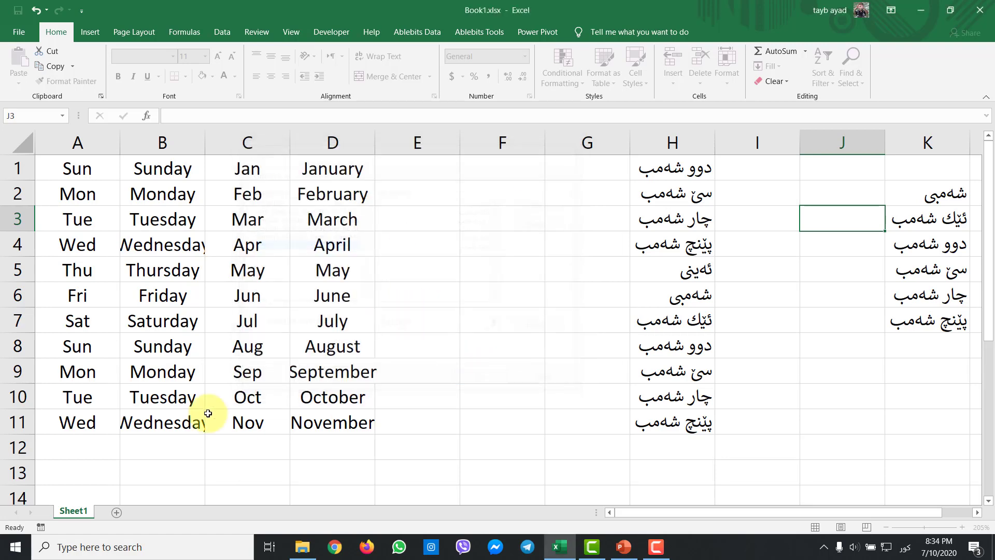
click(680, 471)
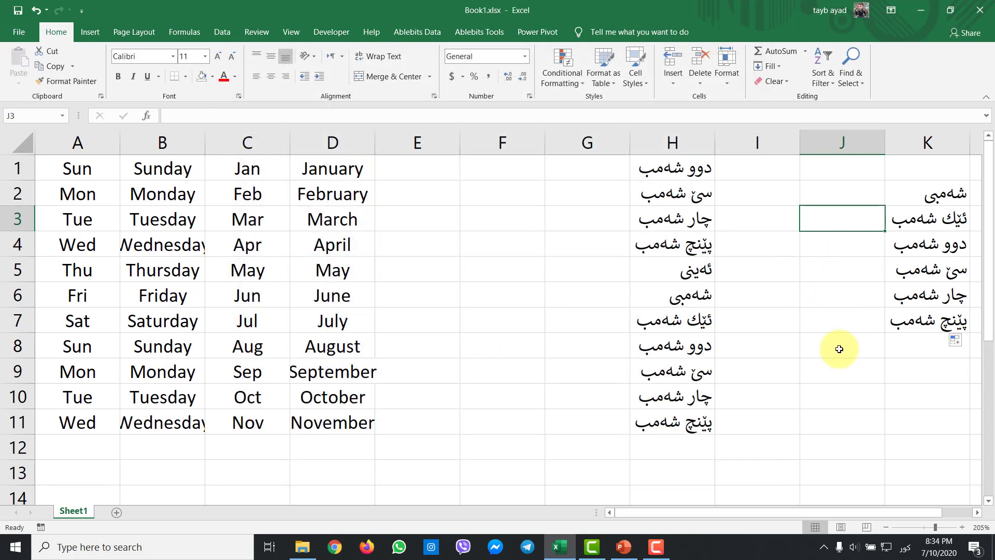
text(شەمبی)
key(Return)
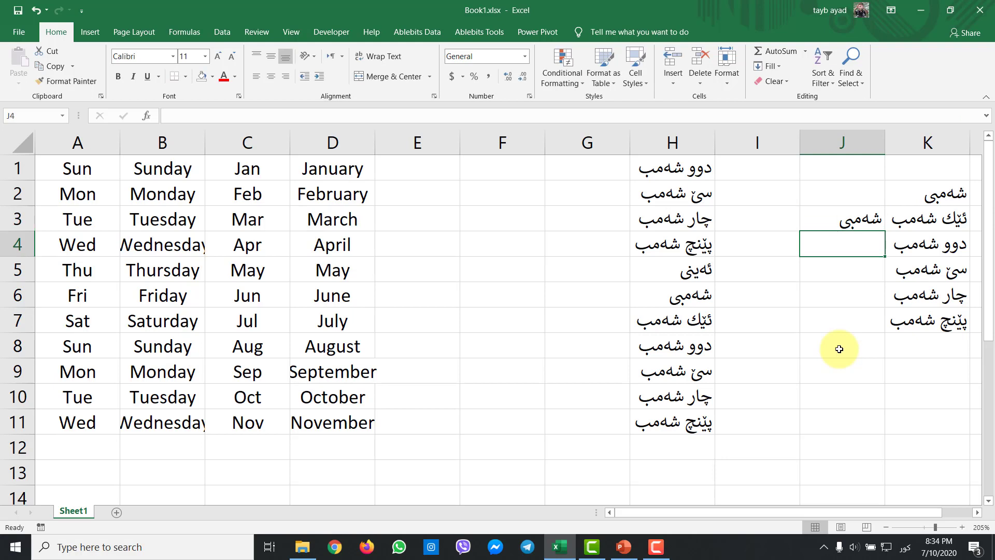
click(855, 218)
drag(888, 230, 882, 375)
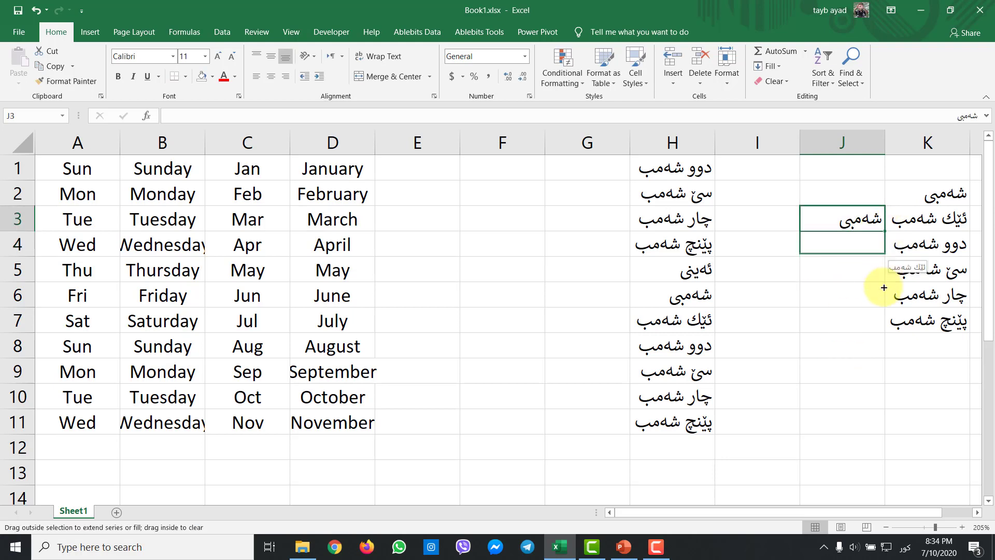
click(832, 317)
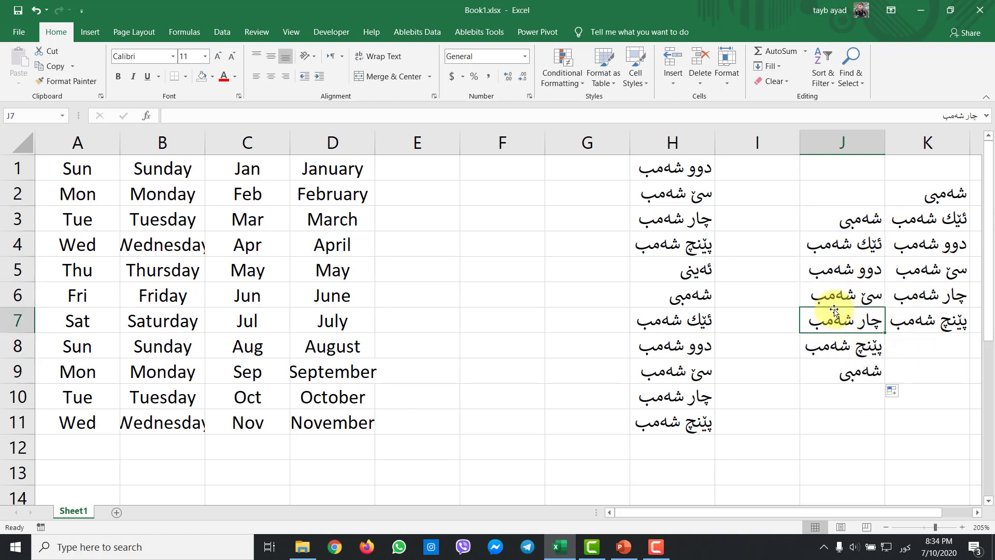
Clear the contents of columns H through K
drag(676, 144, 928, 144)
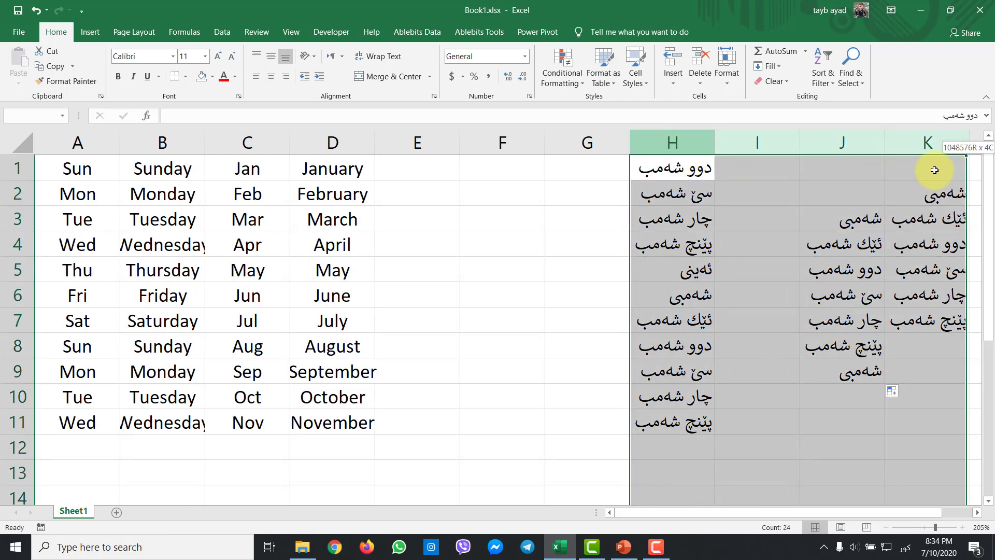
right_click(777, 143)
click(790, 251)
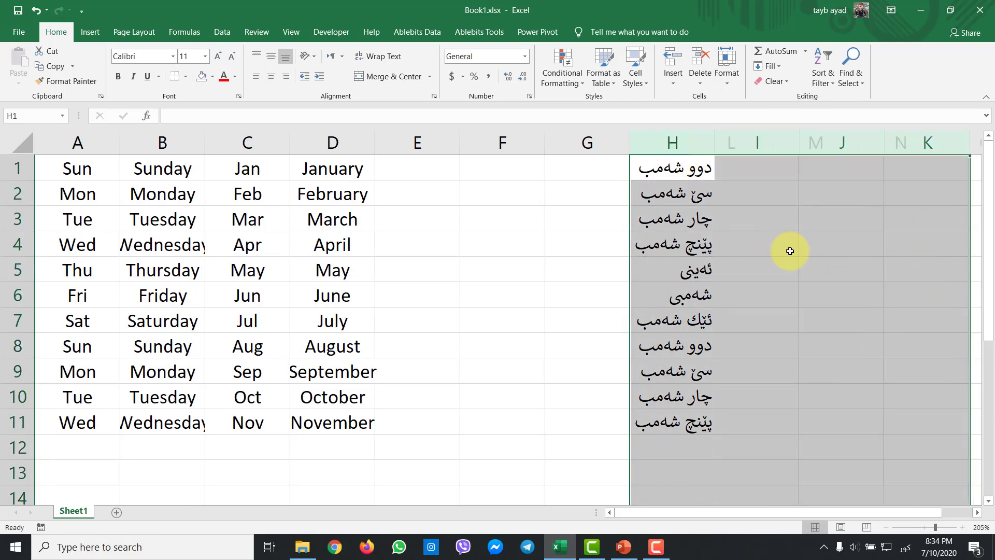
click(576, 174)
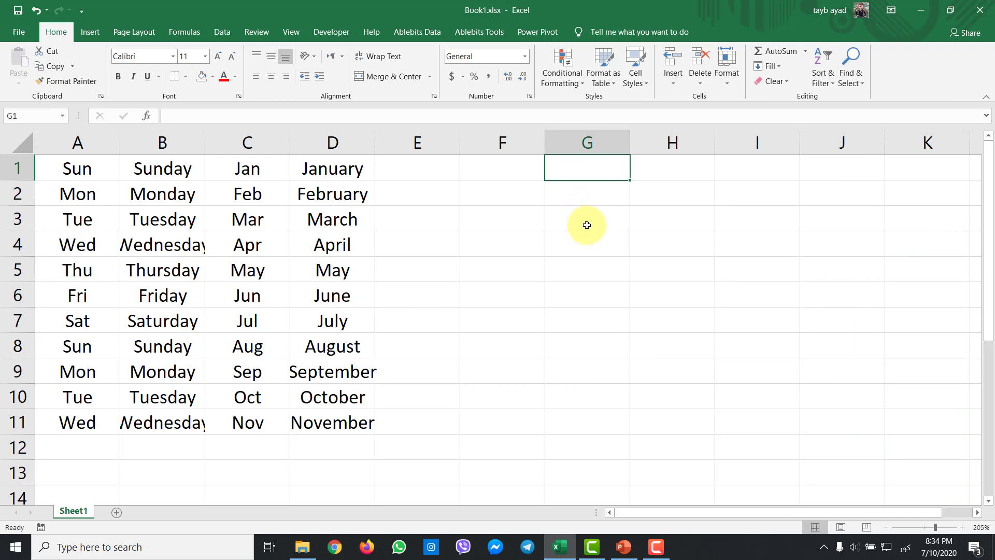